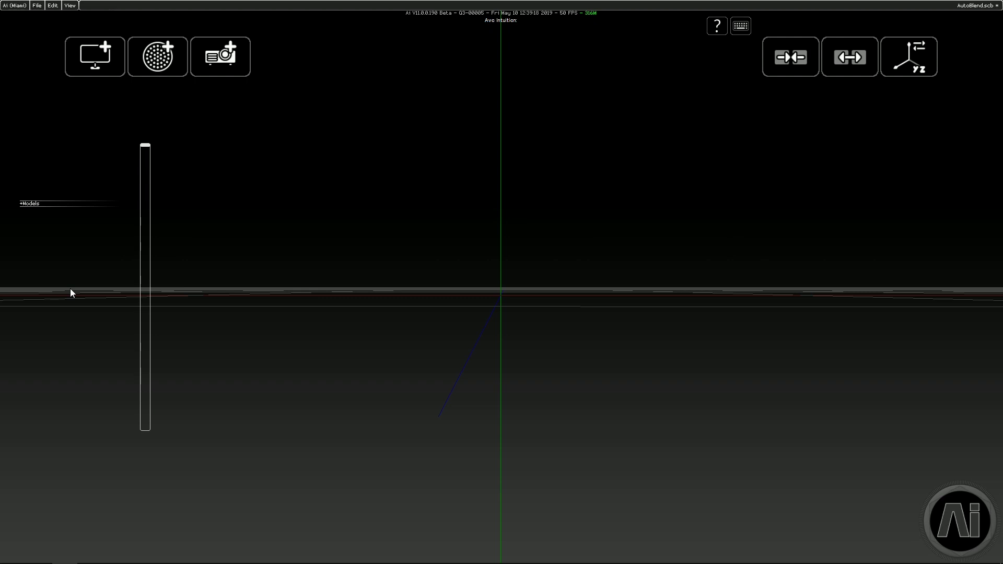
Add one screen fixture and two projector fixtures to the stage
{"action": "left_click", "coordinate": [98, 64]}
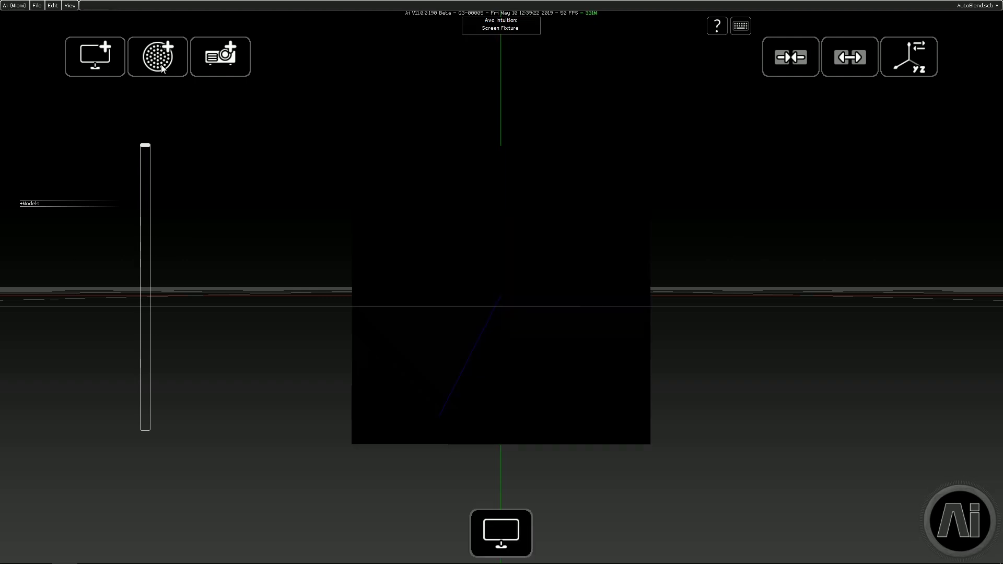
{"action": "left_click", "coordinate": [529, 528]}
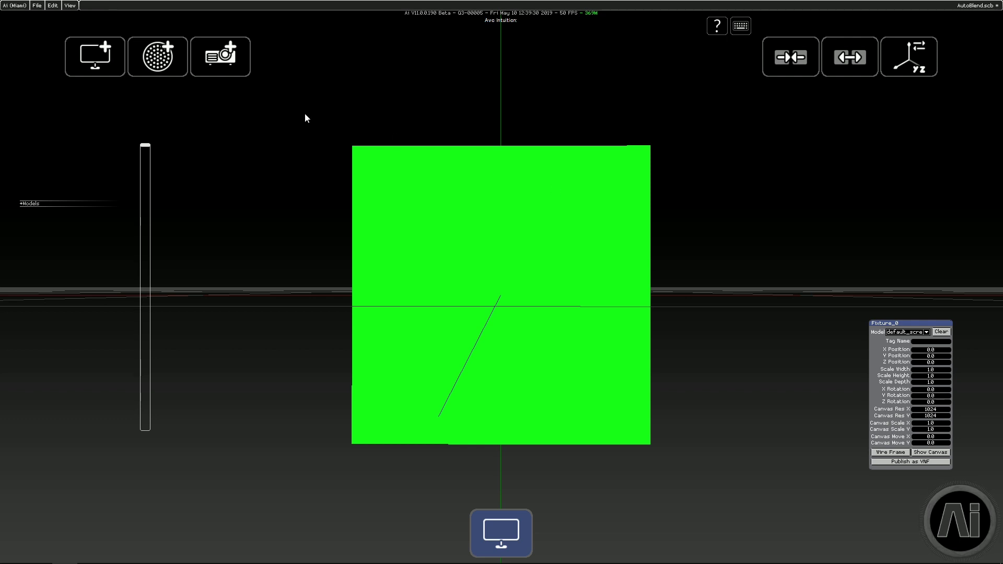
{"action": "left_click", "coordinate": [239, 64]}
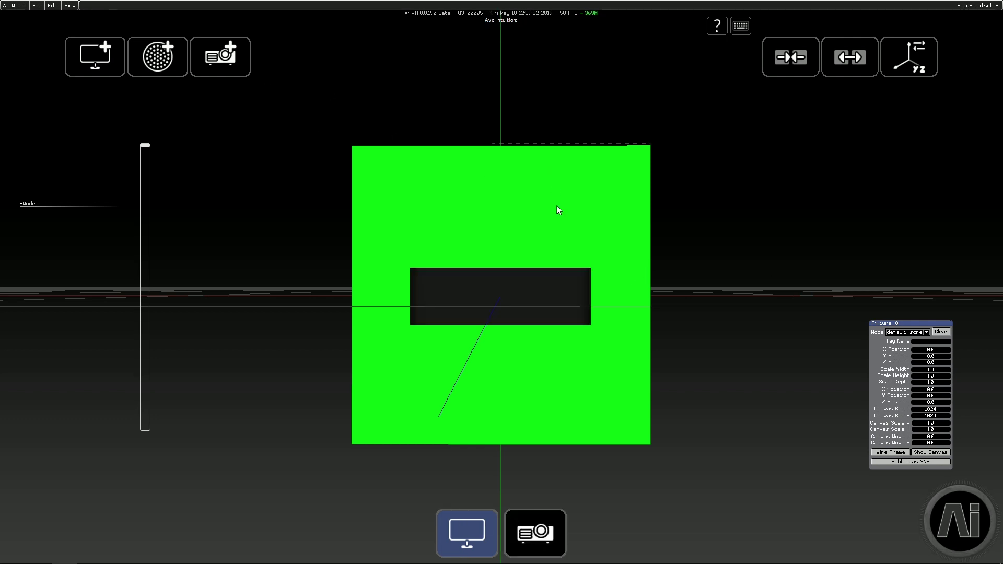
{"action": "left_click", "coordinate": [226, 67]}
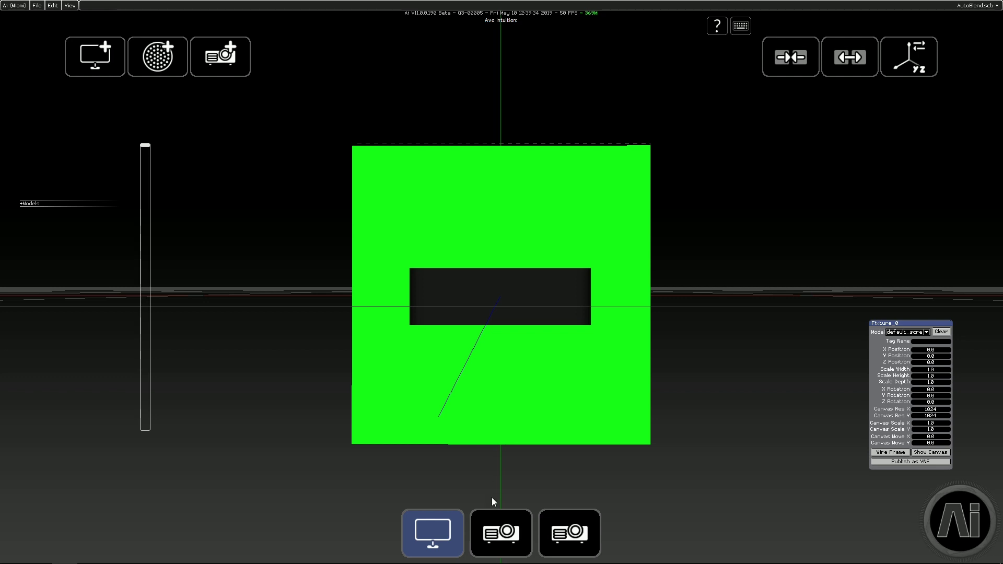
Place the first projector at X position -1.0 and Z position 2.0, and tag it L
{"action": "left_click", "coordinate": [496, 520]}
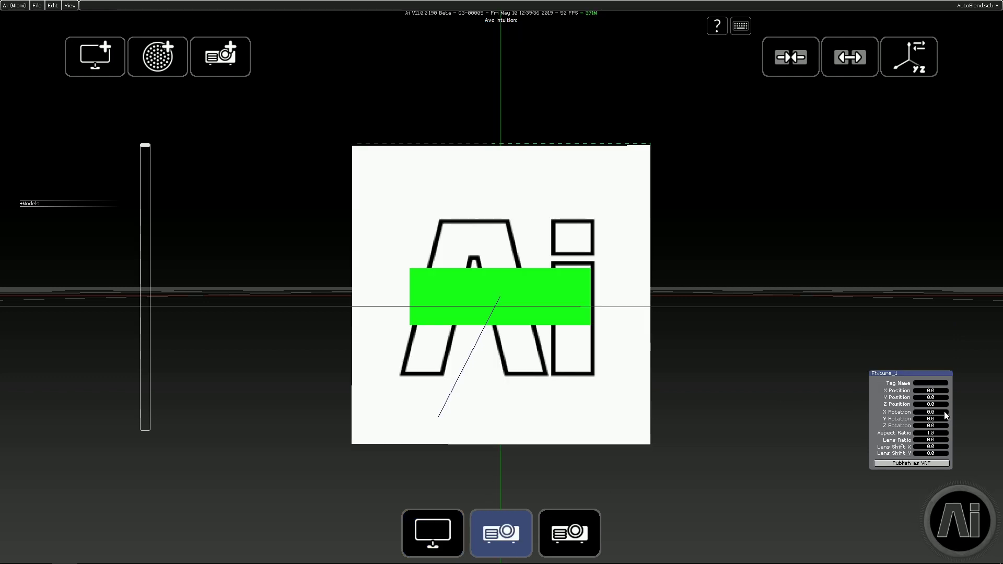
{"action": "scroll", "coordinate": [947, 407], "scroll_direction": "up", "scroll_amount": 2}
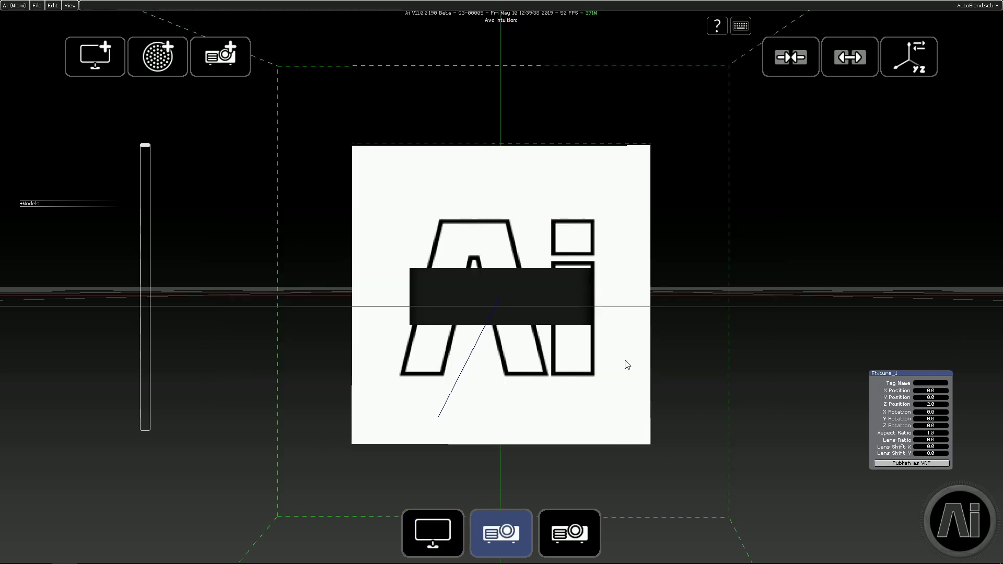
{"action": "scroll", "coordinate": [544, 352], "scroll_direction": "down", "scroll_amount": 5}
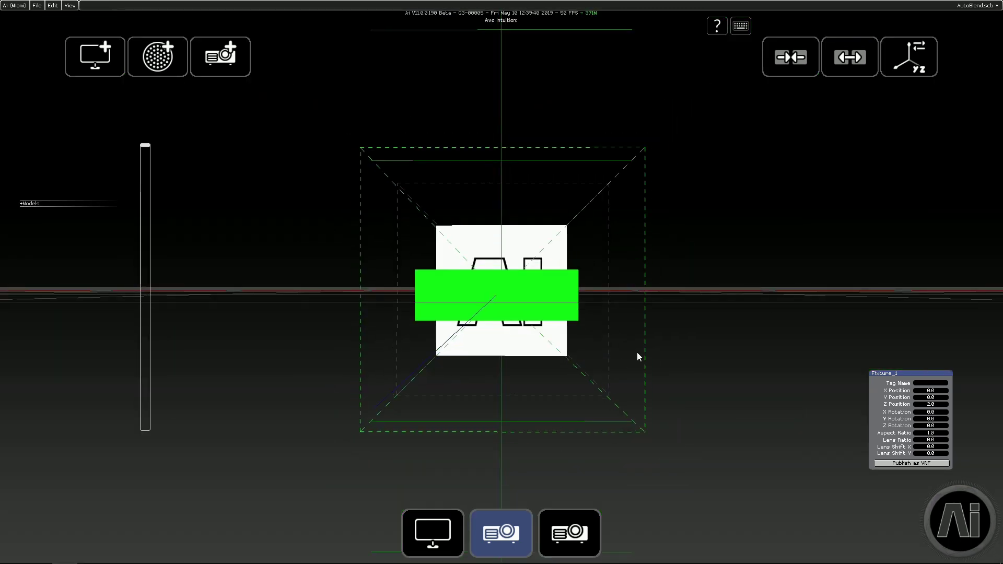
{"action": "left_click_drag", "start_coordinate": [643, 352], "coordinate": [578, 380]}
{"action": "scroll", "coordinate": [578, 375], "scroll_direction": "down", "scroll_amount": 4}
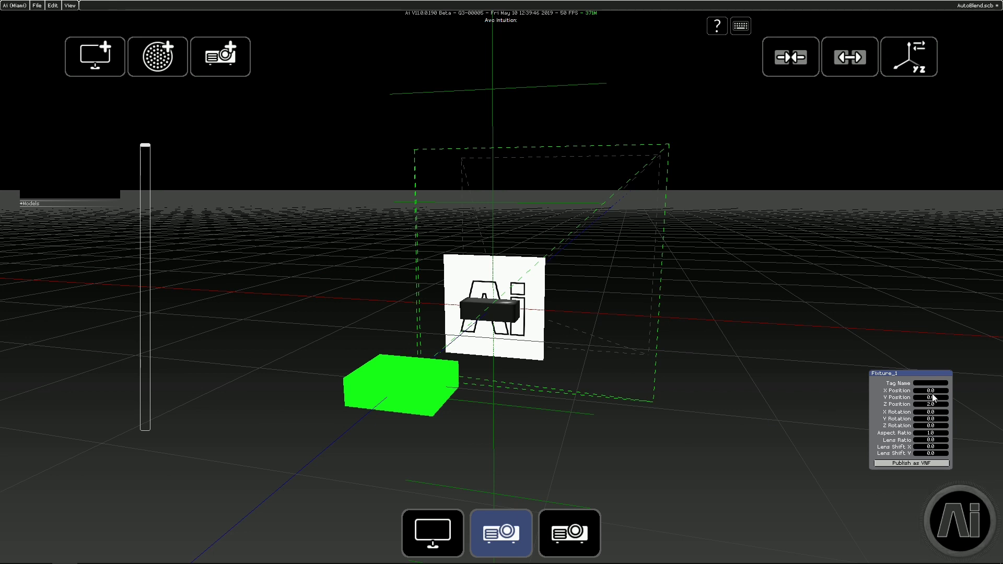
{"action": "scroll", "coordinate": [934, 395], "scroll_direction": "down", "scroll_amount": 1}
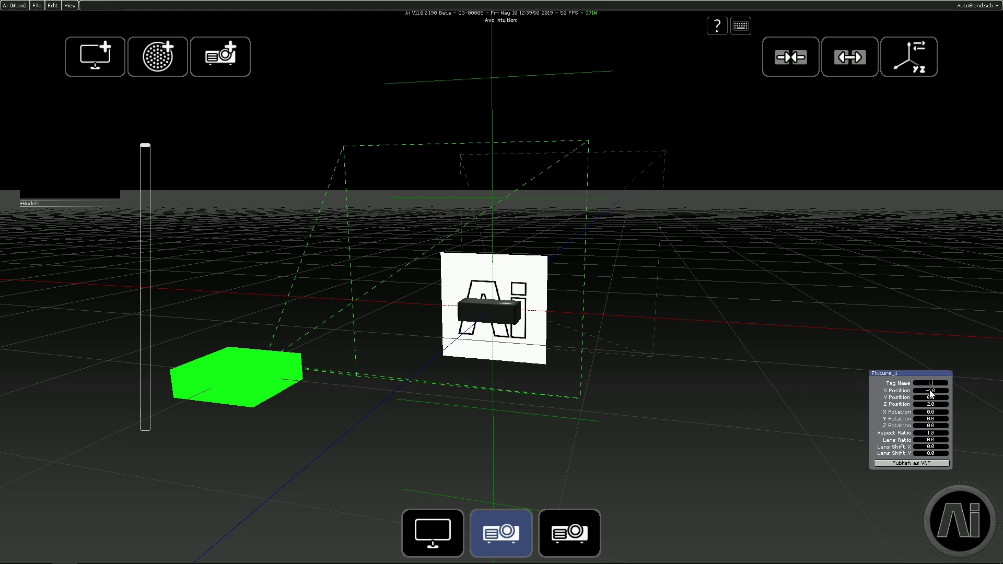
{"action": "key", "text": "Return"}
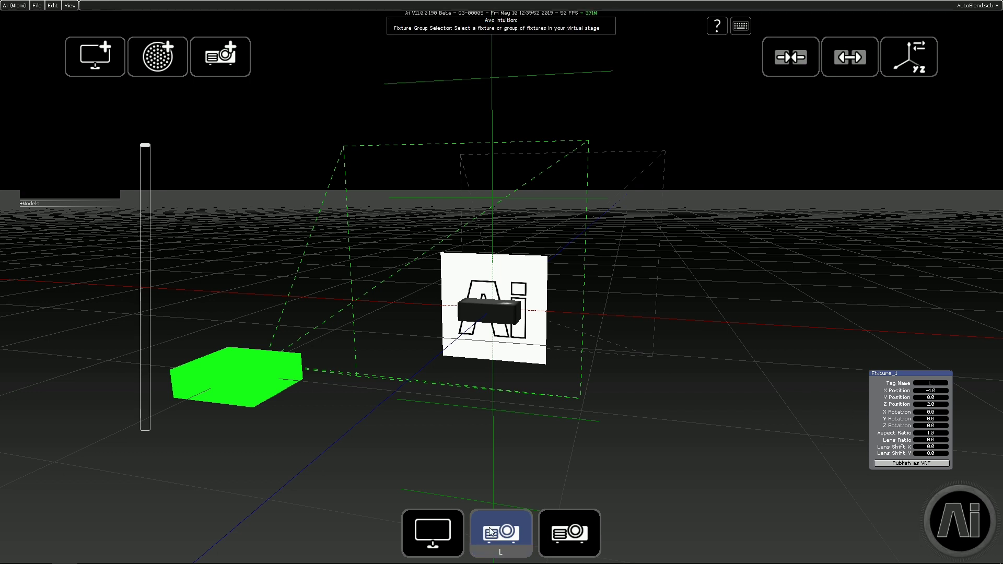
Place the second projector at X position 1.0 and Z position 2.0, and tag it R
{"action": "left_click", "coordinate": [557, 528]}
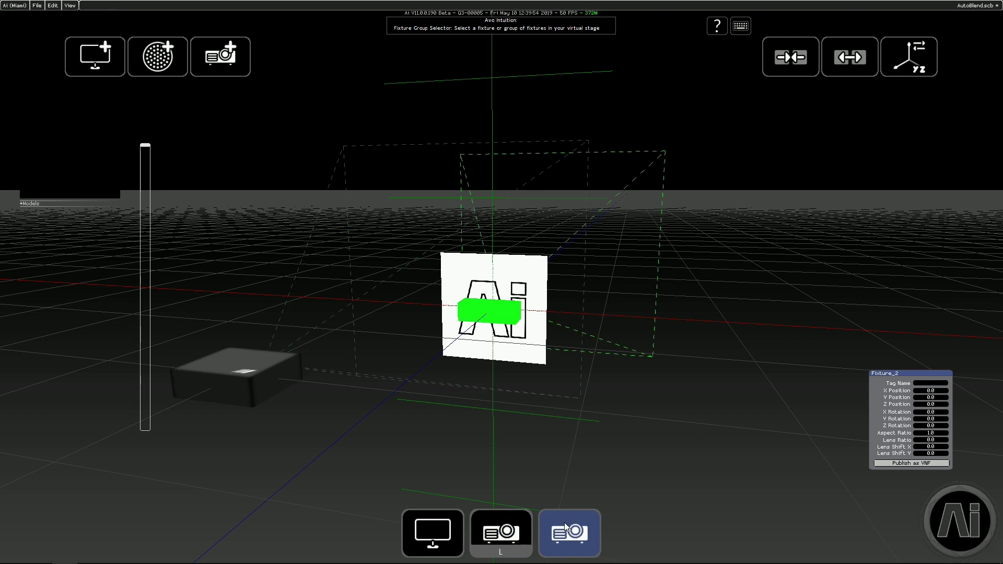
{"action": "scroll", "coordinate": [925, 393], "scroll_direction": "down", "scroll_amount": 1}
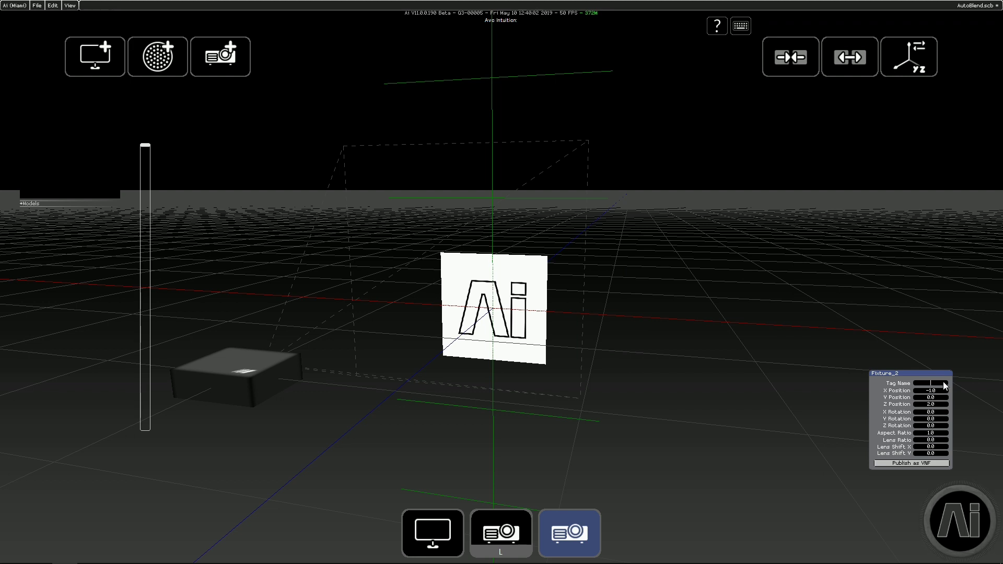
{"action": "key", "text": "Return"}
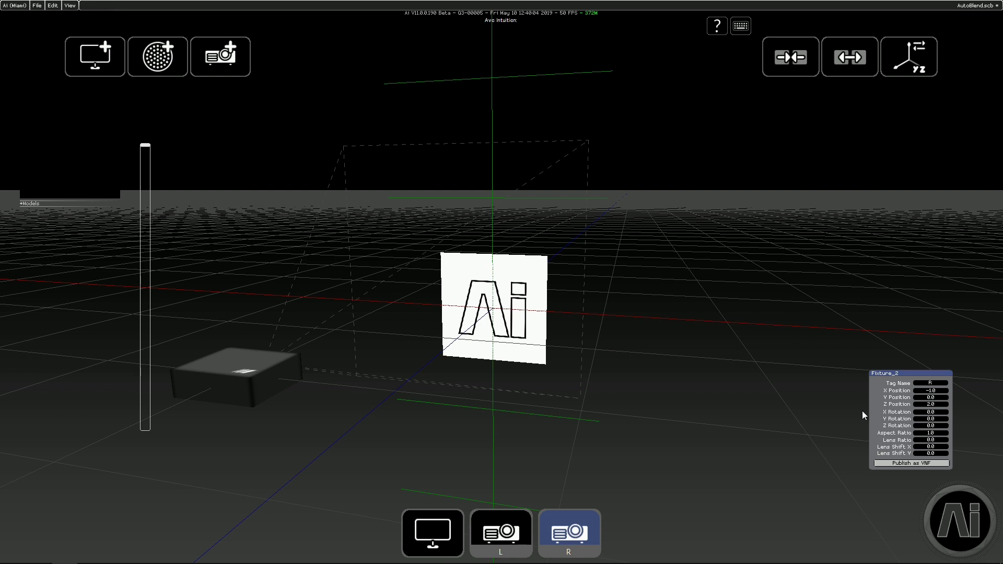
{"action": "scroll", "coordinate": [923, 393], "scroll_direction": "up", "scroll_amount": 2}
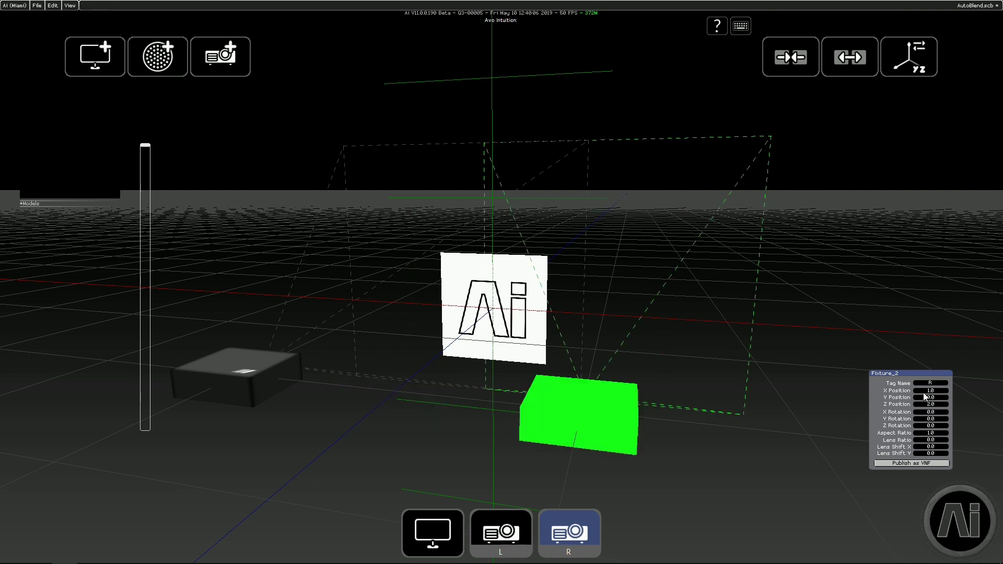
Set the screen fixture's canvas resolution to 3000 by 1000 and its scale width to 3.0
{"action": "left_click_drag", "start_coordinate": [459, 369], "coordinate": [515, 372]}
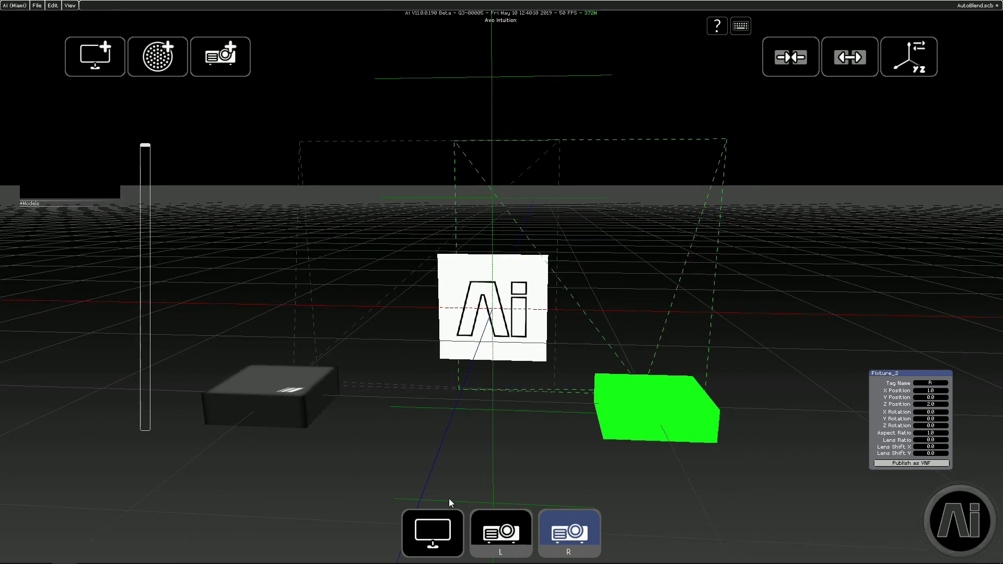
{"action": "left_click", "coordinate": [433, 530]}
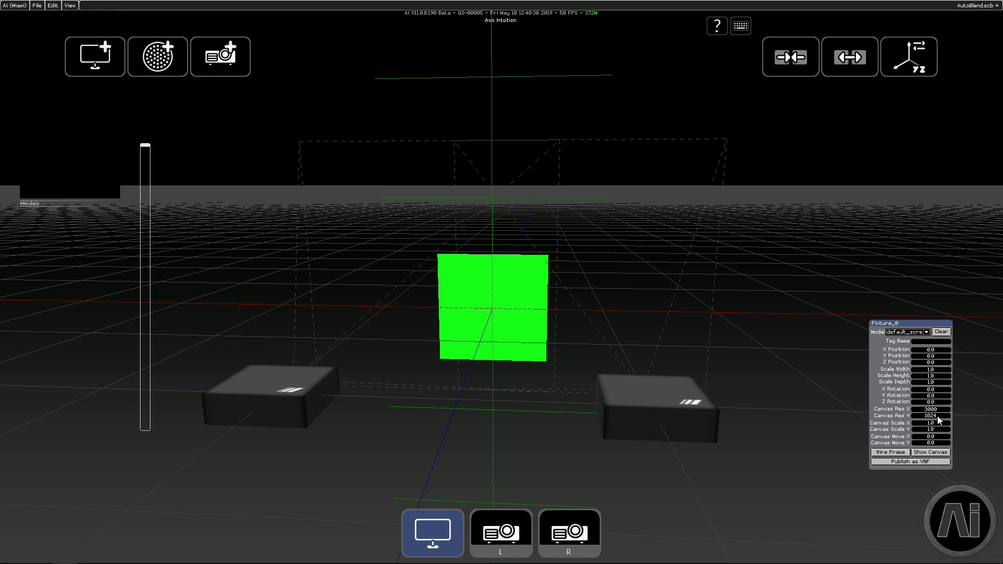
{"action": "type", "text": "00"}
{"action": "type", "text": "3"}
{"action": "key", "text": "Return"}
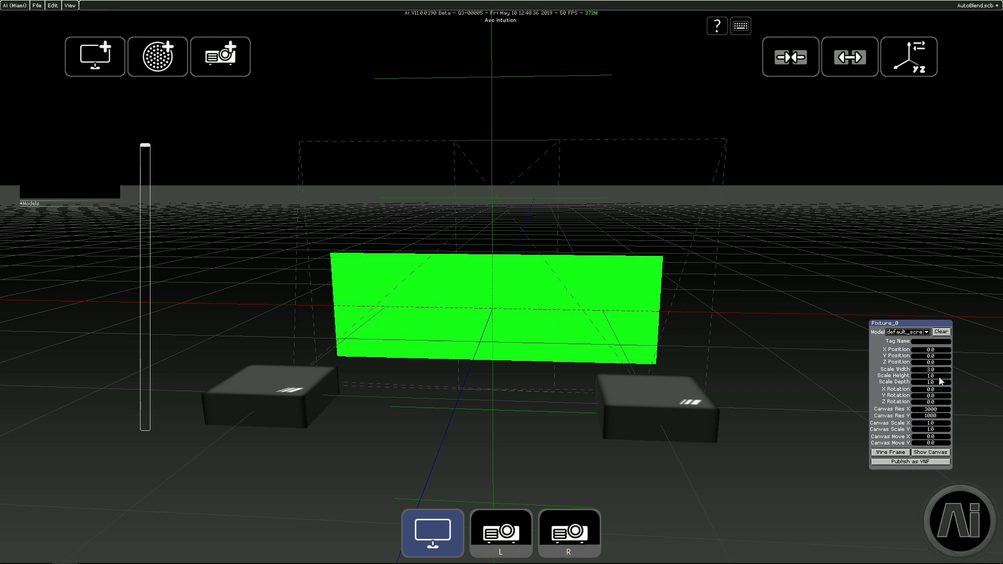
Tag the screen fixture as Screen
{"action": "scroll", "coordinate": [719, 379], "scroll_direction": "down", "scroll_amount": 2}
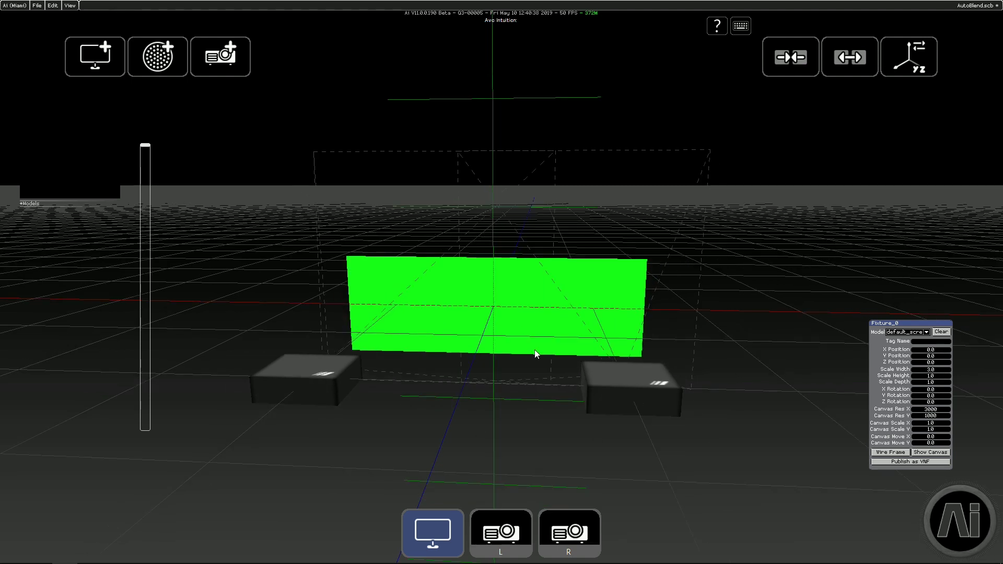
{"action": "left_click_drag", "start_coordinate": [619, 384], "coordinate": [660, 375]}
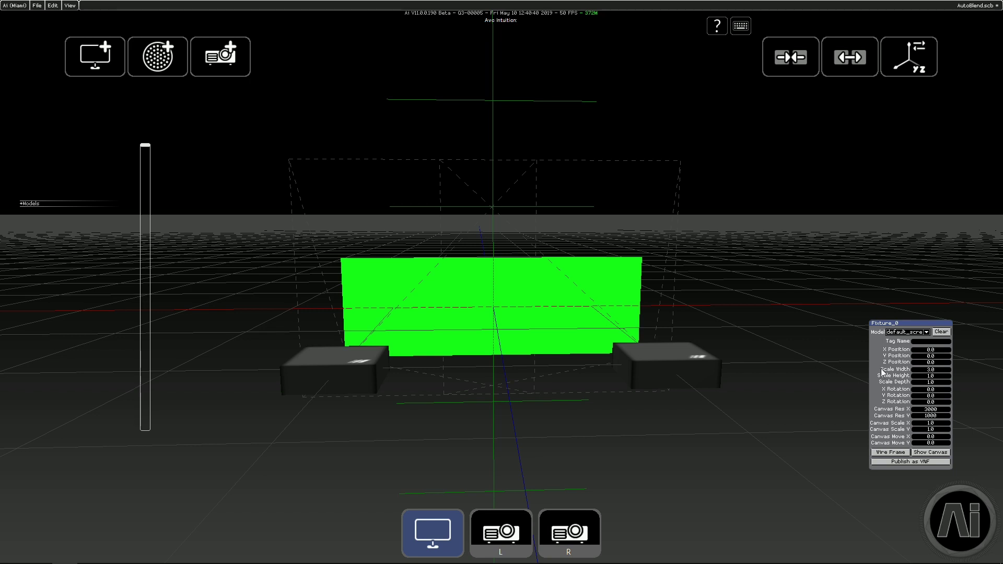
{"action": "left_click", "coordinate": [928, 344]}
{"action": "type", "text": "Screen"}
{"action": "key", "text": "Return"}
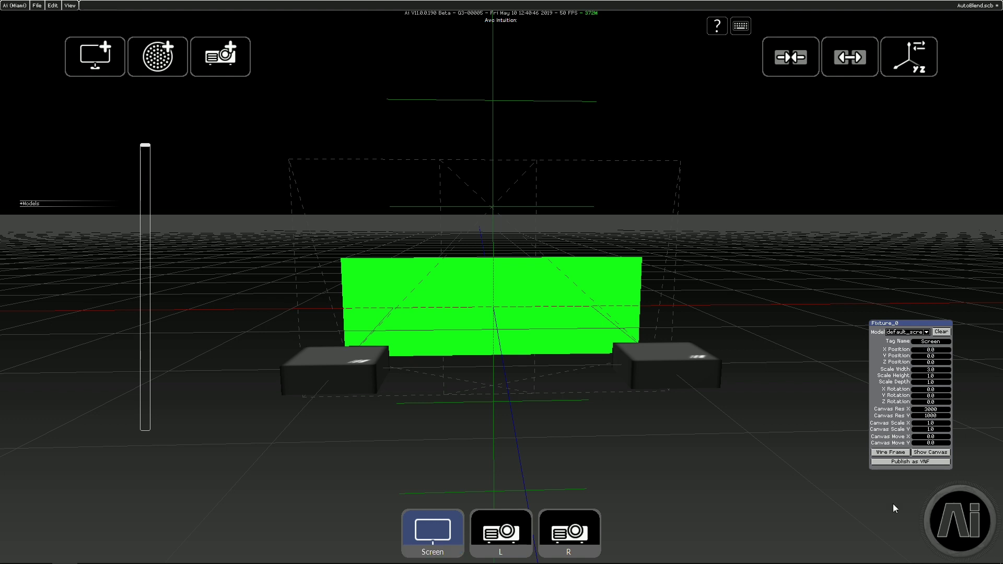
Play the colour-bar test pattern from Default Media on the Screen fixture, and switch to the output mapping page
{"action": "mouse_move", "coordinate": [964, 528]}
{"action": "left_click", "coordinate": [922, 439]}
{"action": "left_click", "coordinate": [293, 305]}
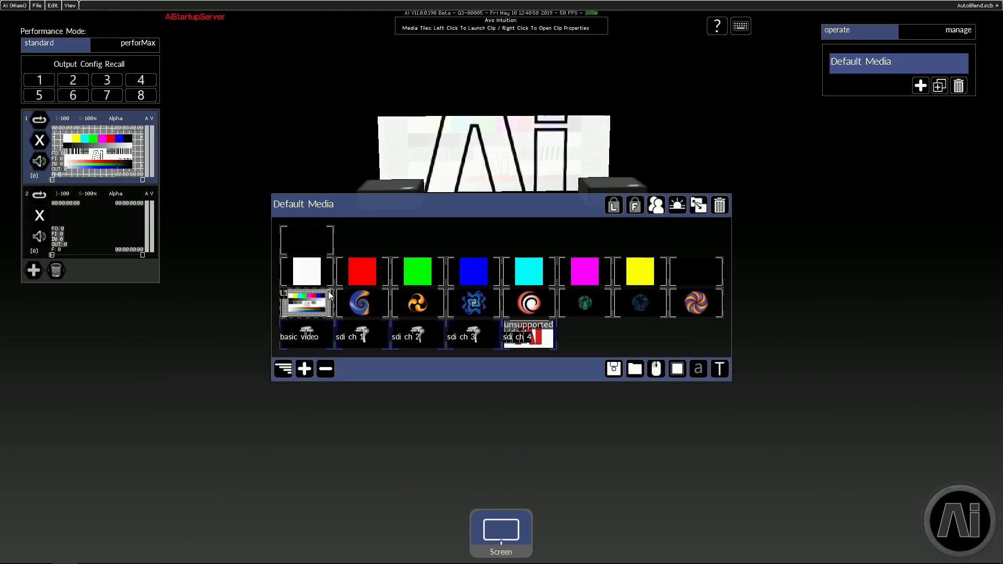
{"action": "left_click_drag", "start_coordinate": [449, 216], "coordinate": [459, 286]}
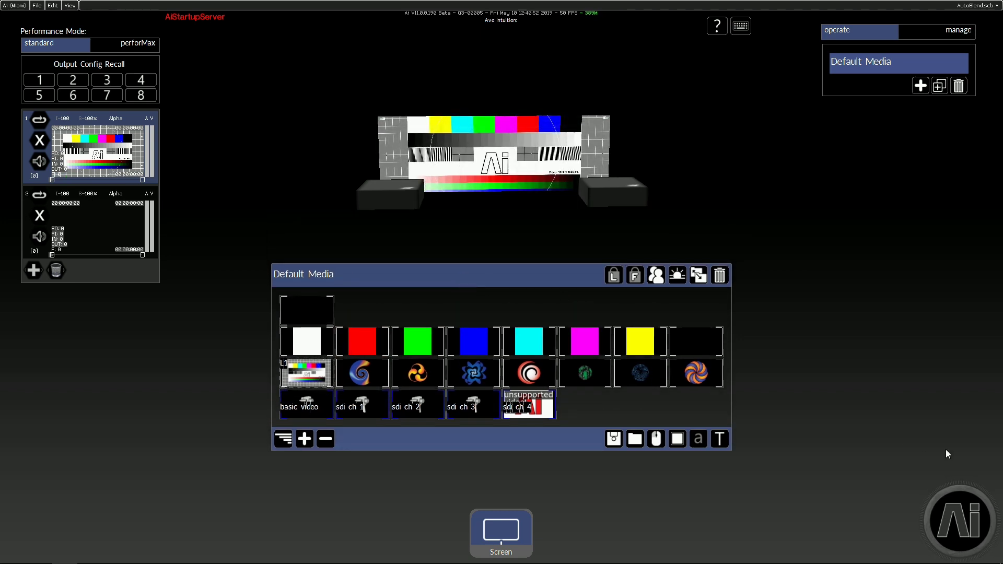
{"action": "mouse_move", "coordinate": [954, 512]}
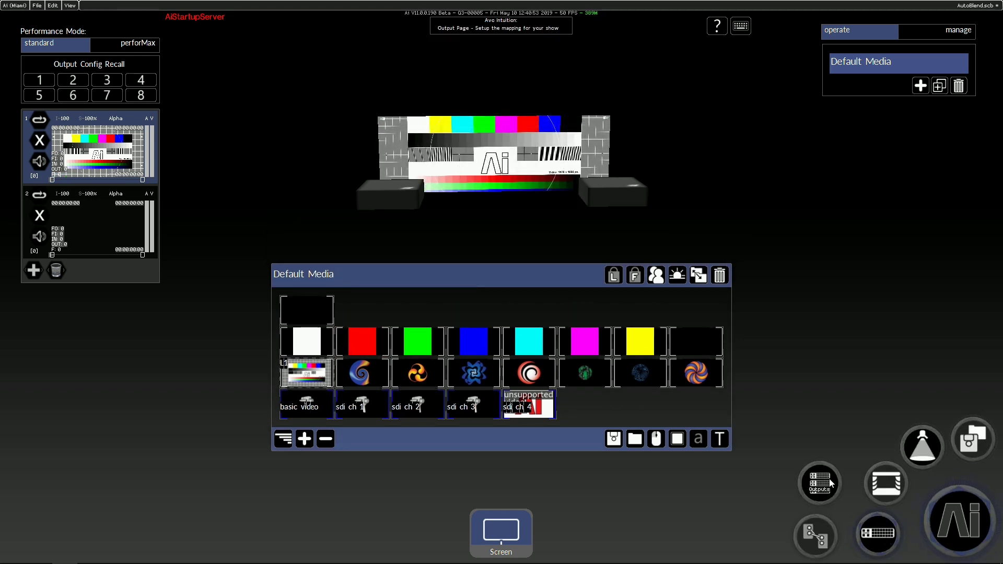
{"action": "left_click", "coordinate": [878, 532]}
Draw a canvas region about 2560 by 843 over the left part of the test pattern for output 2, and expand it to fill the output
{"action": "left_click", "coordinate": [588, 85]}
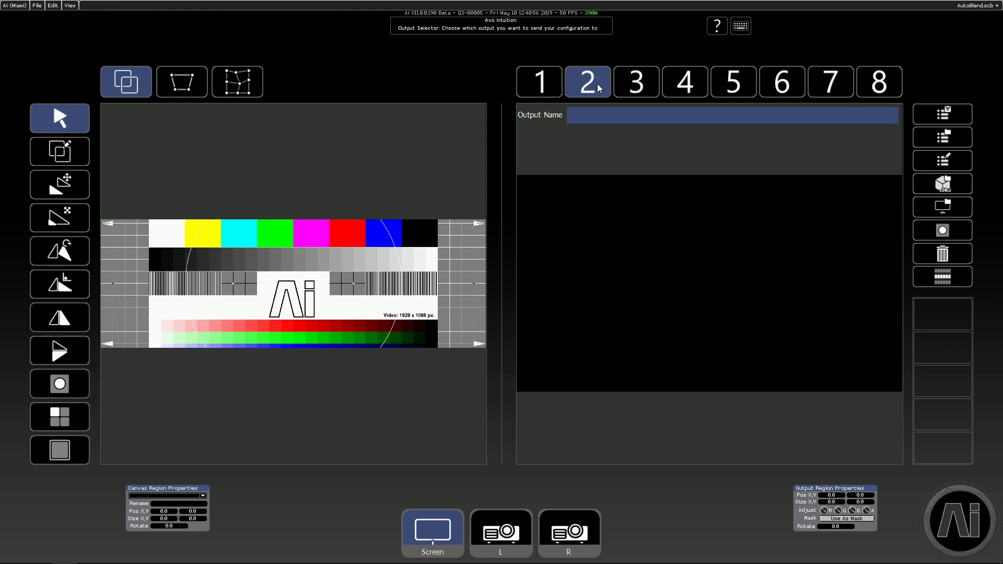
{"action": "left_click", "coordinate": [57, 154]}
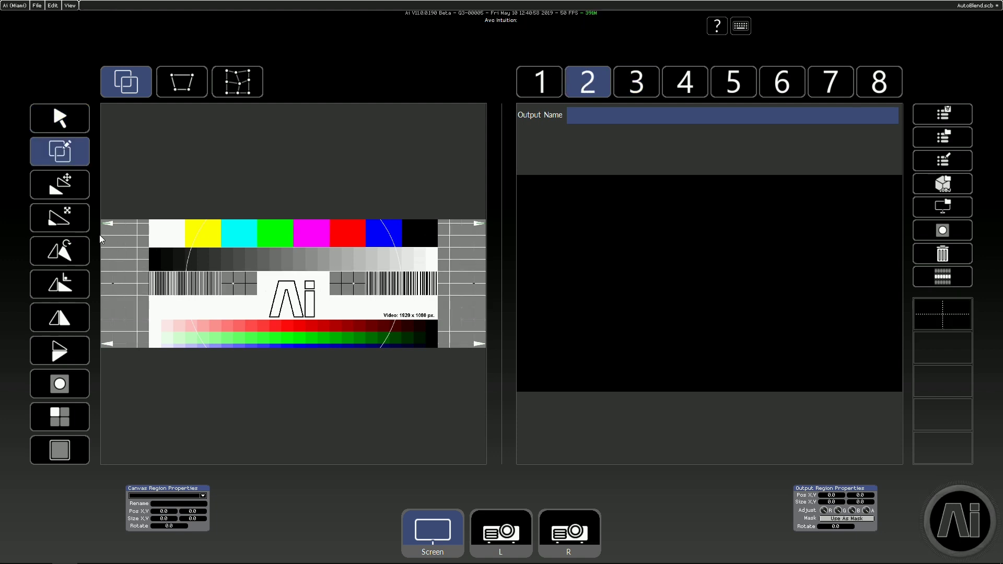
{"action": "left_click_drag", "start_coordinate": [116, 228], "coordinate": [444, 336]}
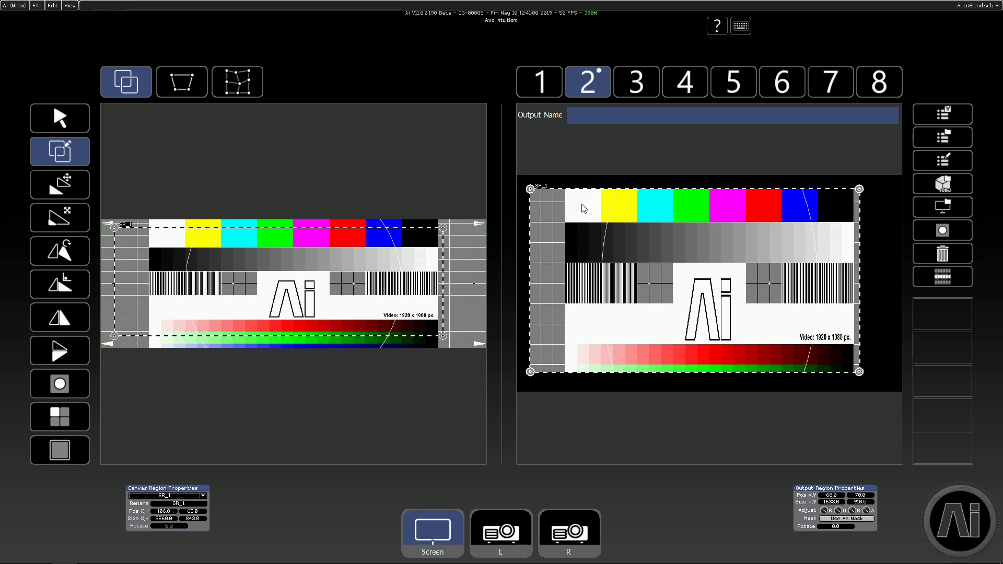
{"action": "double_click", "coordinate": [693, 232]}
Draw a canvas region about 2161 by 830 over the right part of the test pattern for output 3, and expand it to fill the output
{"action": "left_click", "coordinate": [632, 92]}
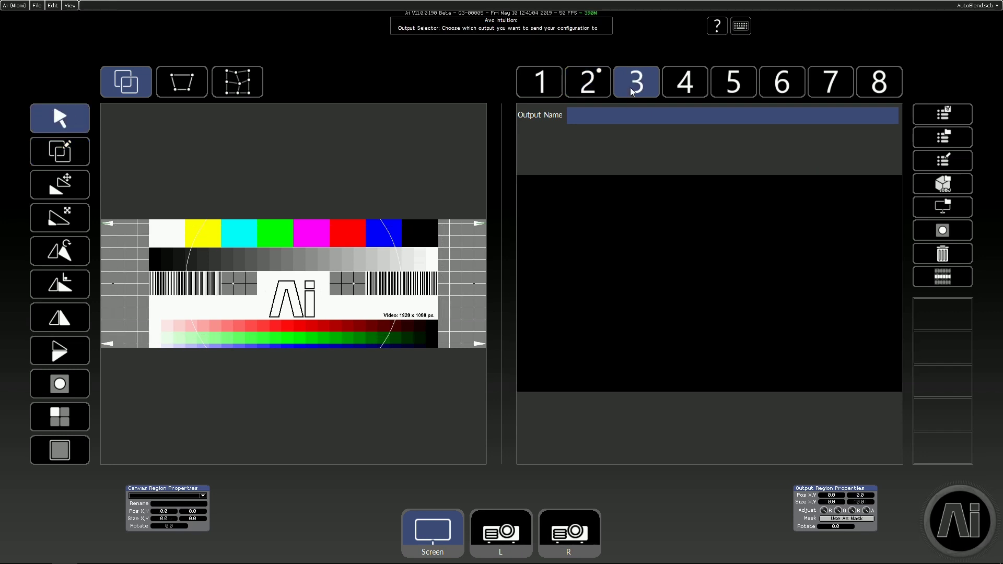
{"action": "left_click", "coordinate": [59, 163]}
{"action": "left_click_drag", "start_coordinate": [189, 227], "coordinate": [467, 334]}
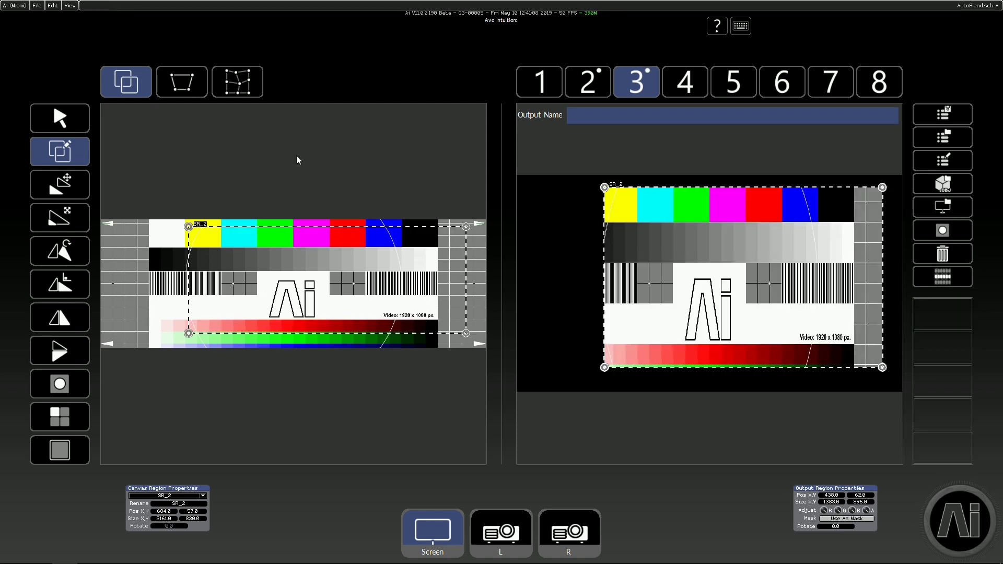
{"action": "left_click", "coordinate": [58, 118]}
{"action": "double_click", "coordinate": [739, 256]}
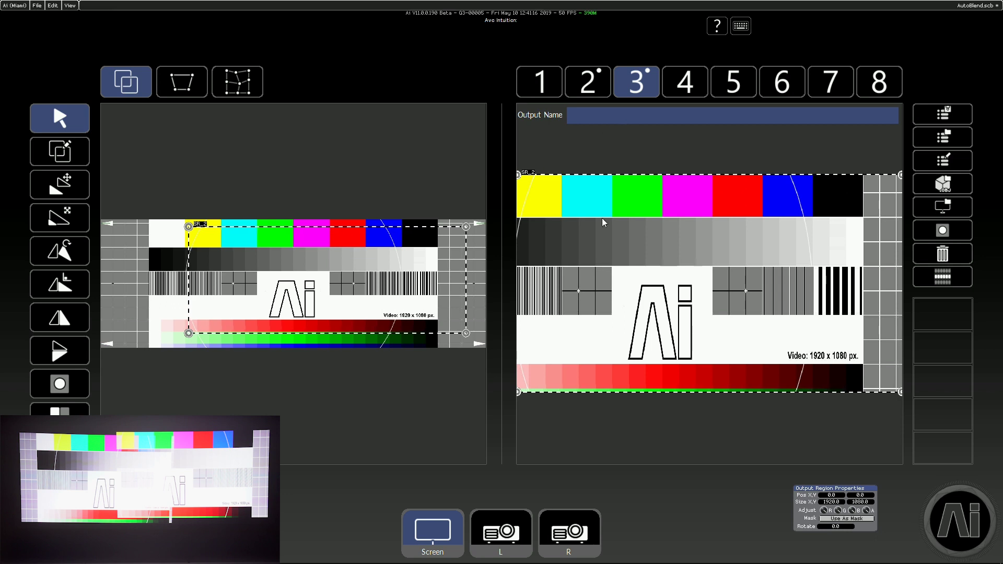
Delete the mapped regions from outputs 3 and 2
{"action": "key", "text": "Delete"}
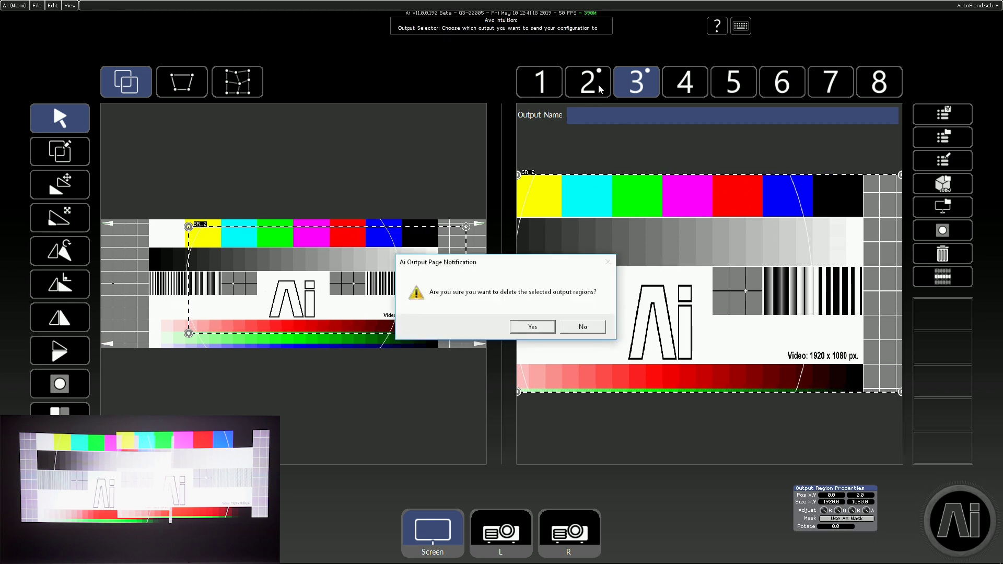
{"action": "key", "text": "Return"}
{"action": "left_click", "coordinate": [588, 81]}
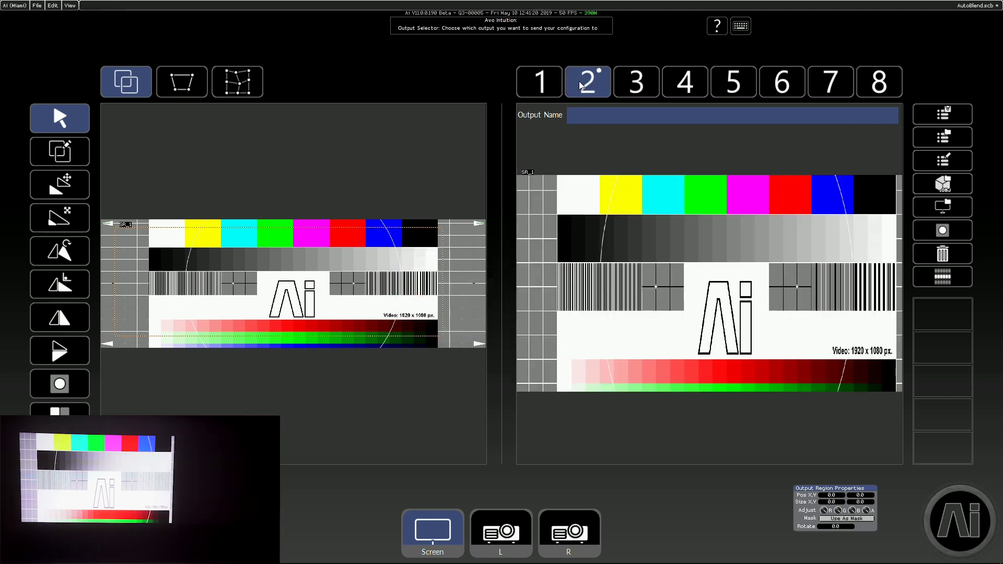
{"action": "left_click", "coordinate": [592, 261]}
{"action": "key", "text": "Delete"}
{"action": "left_click", "coordinate": [551, 327]}
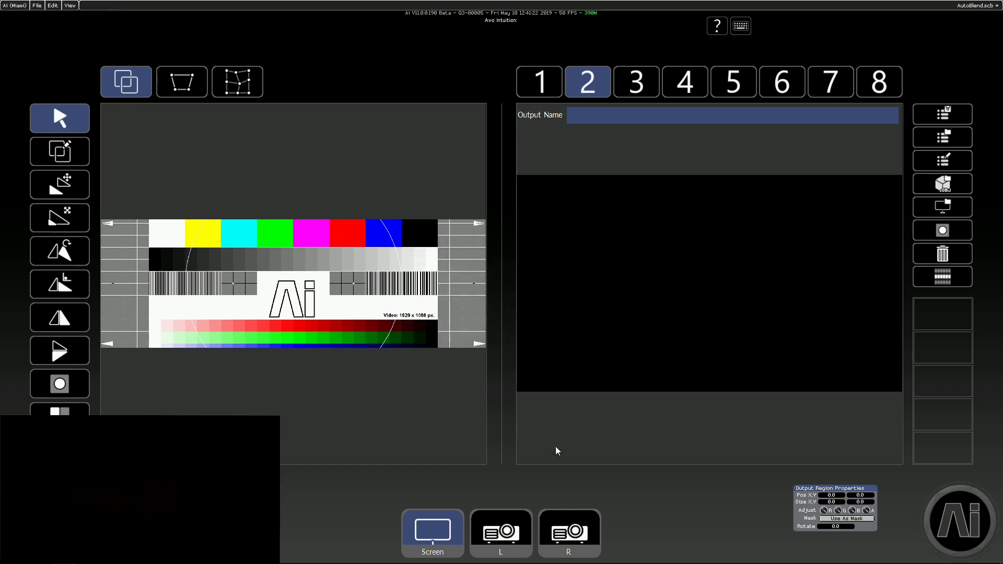
Assign projector L to output 2
{"action": "left_click", "coordinate": [510, 532]}
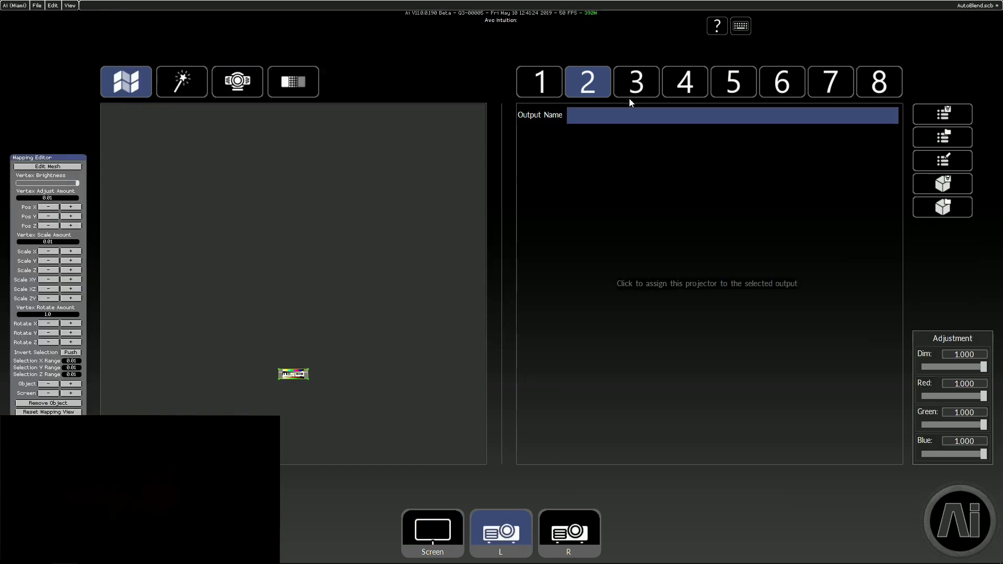
{"action": "left_click", "coordinate": [603, 320]}
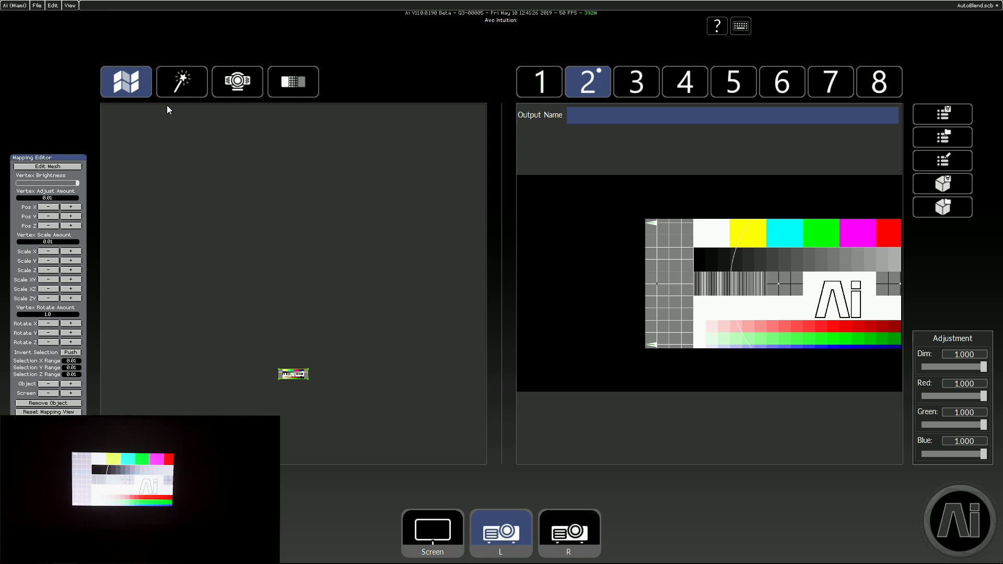
Assign projector R to output 3
{"action": "left_click", "coordinate": [585, 528]}
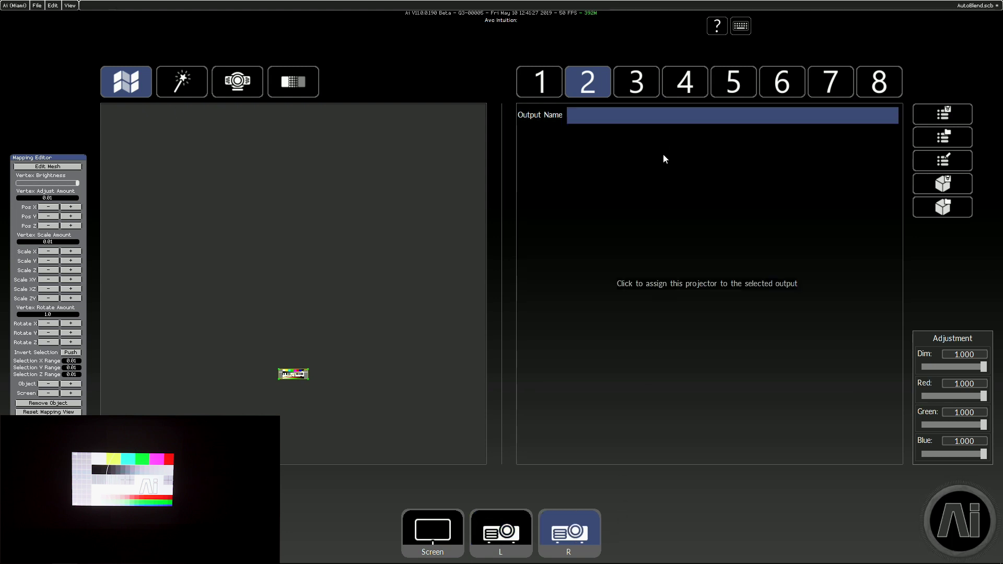
{"action": "left_click", "coordinate": [638, 83]}
{"action": "left_click", "coordinate": [721, 291]}
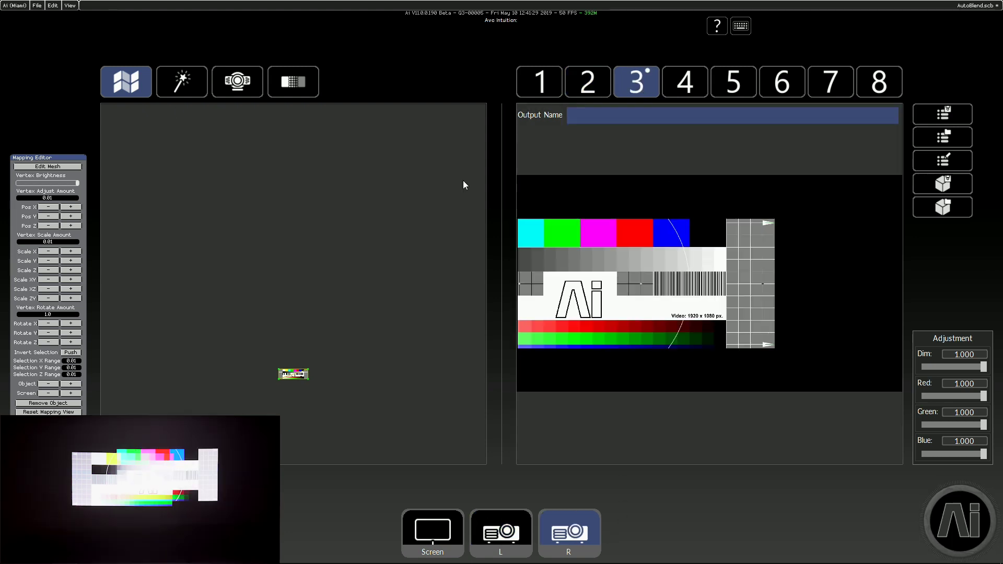
Switch to Auto Blend for projector L on output 2 and open its projector and display configuration
{"action": "left_click", "coordinate": [244, 79]}
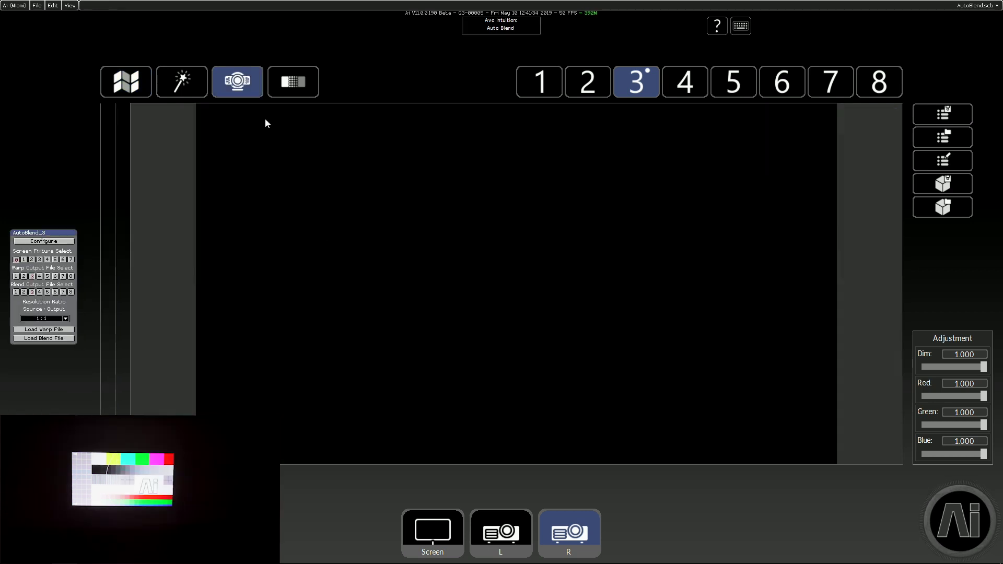
{"action": "left_click", "coordinate": [520, 543]}
{"action": "left_click", "coordinate": [249, 72]}
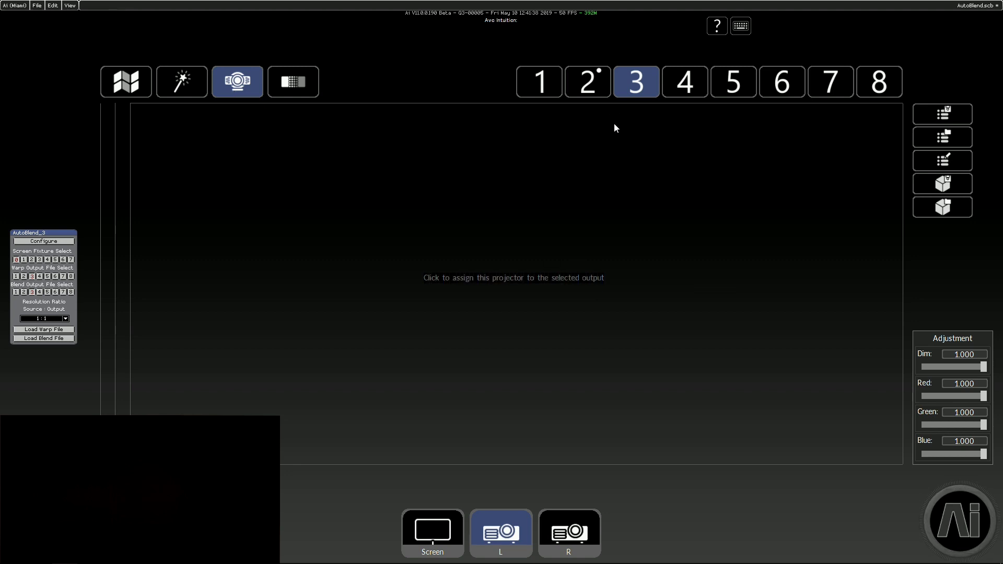
{"action": "left_click", "coordinate": [588, 85]}
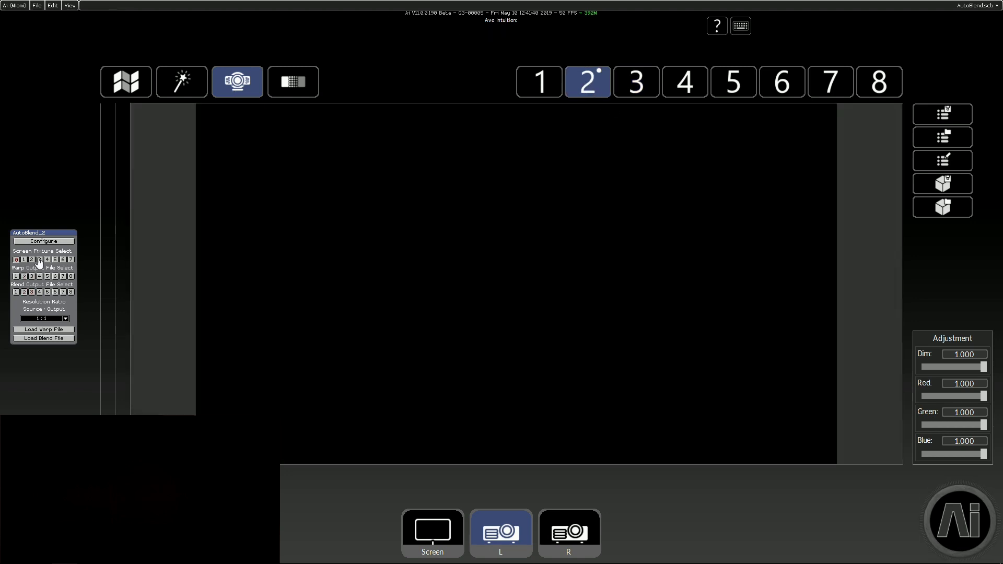
{"action": "left_click", "coordinate": [60, 243]}
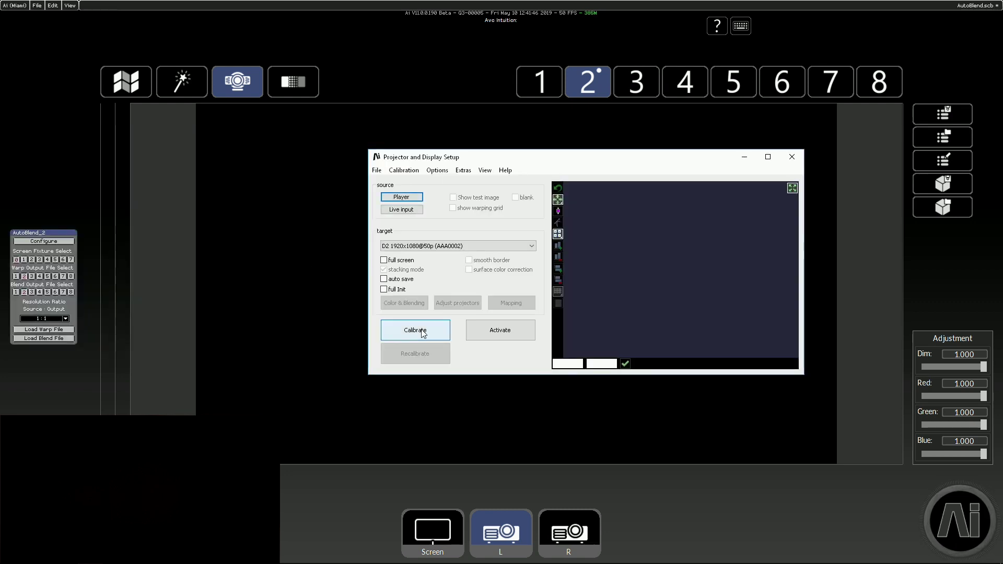
Start a flat screen calibration of displays D2 and D3 with the HD Pro Webcam C920, using the horizontal strip arrangement
{"action": "left_click", "coordinate": [423, 332]}
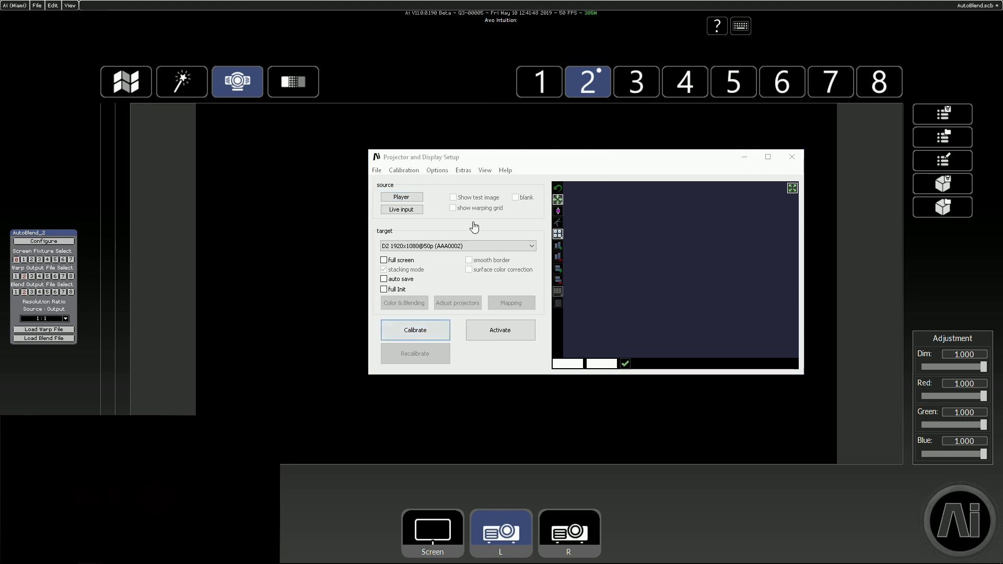
{"action": "left_click", "coordinate": [532, 239]}
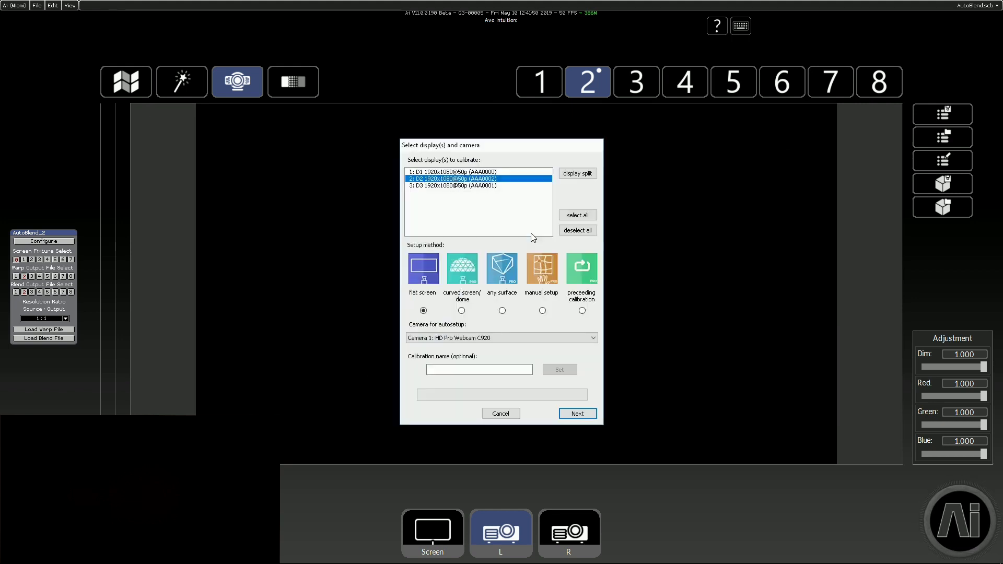
{"action": "left_click", "coordinate": [497, 186]}
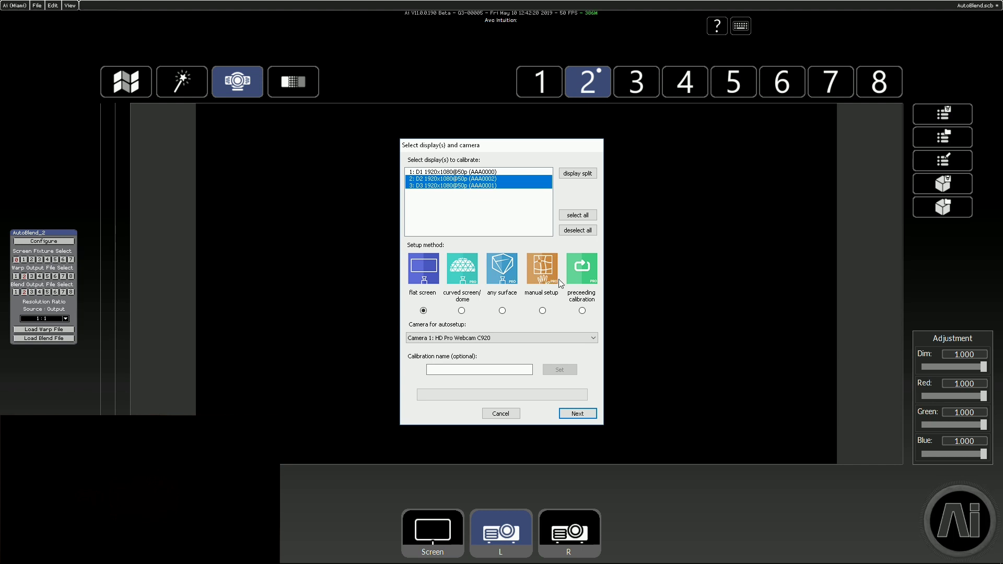
{"action": "left_click", "coordinate": [549, 340]}
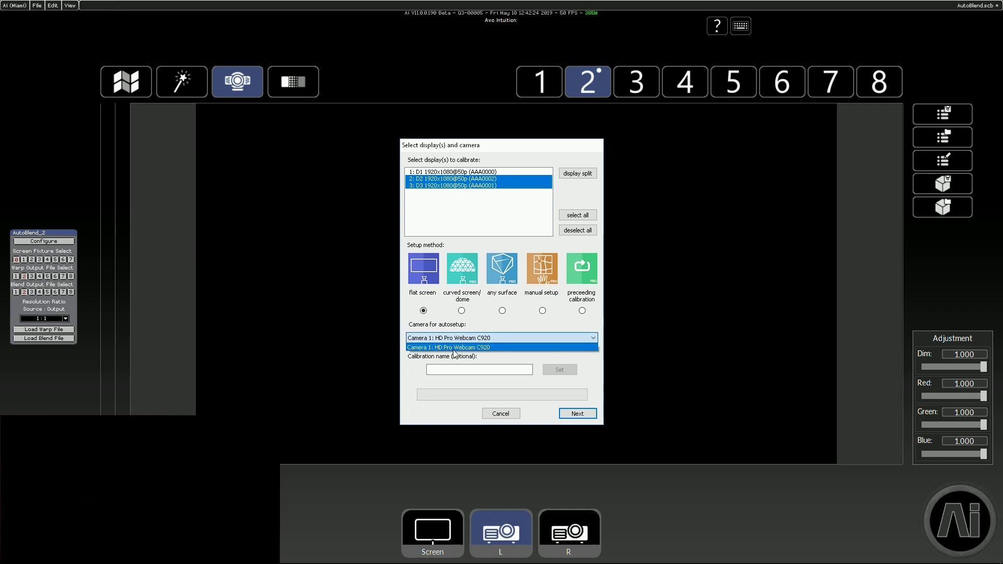
{"action": "left_click", "coordinate": [468, 349]}
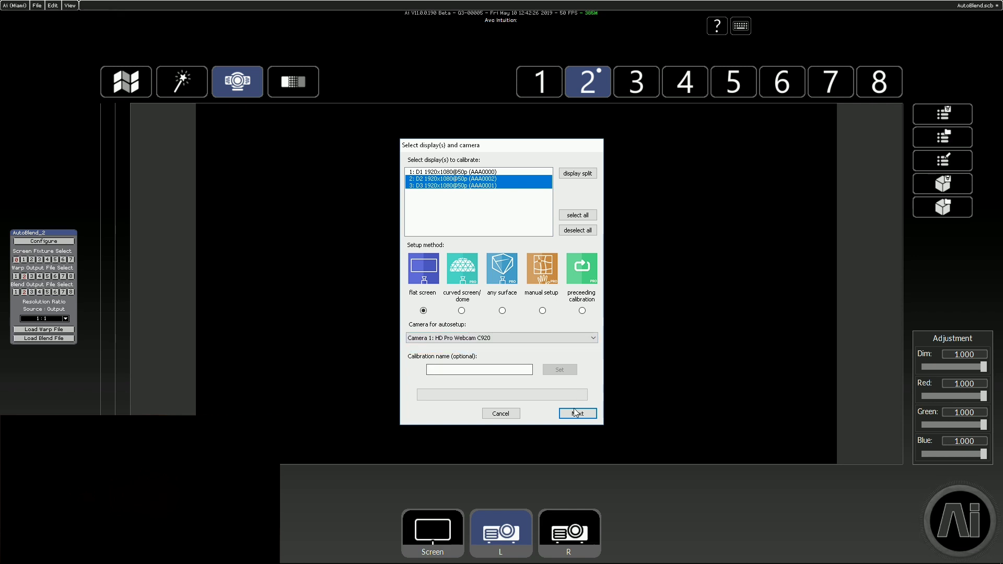
{"action": "left_click", "coordinate": [577, 414]}
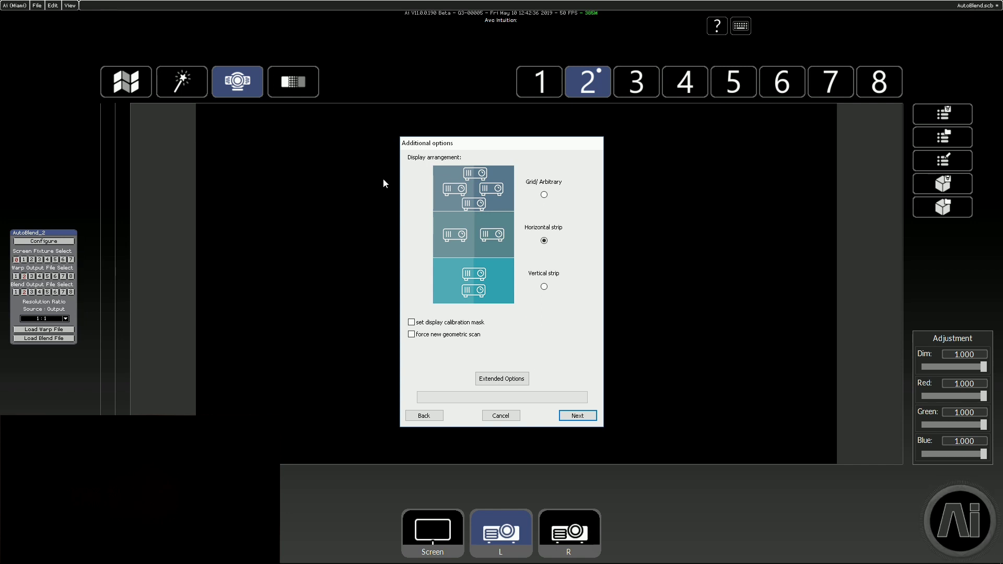
{"action": "left_click", "coordinate": [578, 415]}
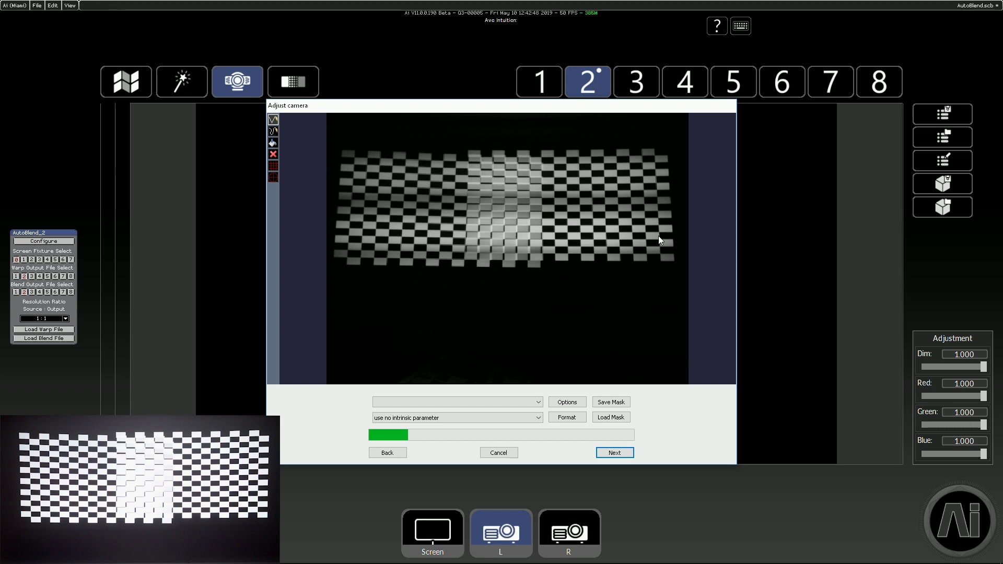
Open the webcam properties and set the exposure to -9 with automatic exposure off
{"action": "left_click", "coordinate": [582, 404]}
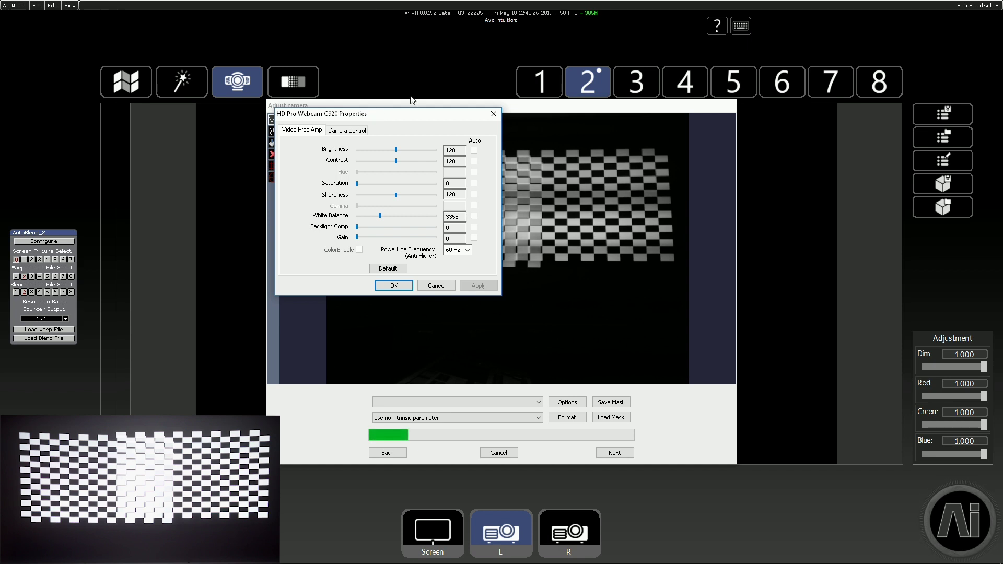
{"action": "left_click", "coordinate": [365, 135]}
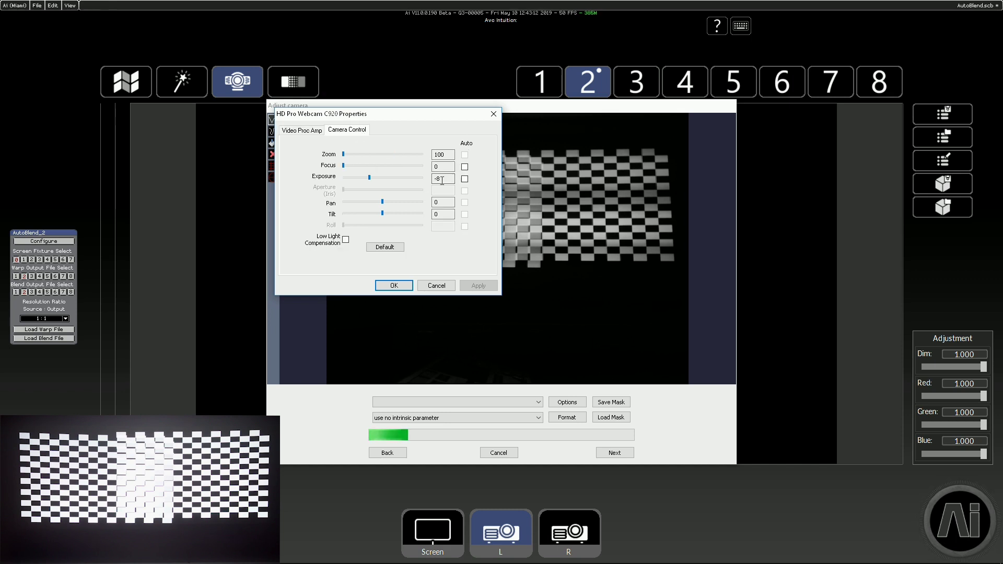
{"action": "left_click", "coordinate": [310, 130]}
{"action": "left_click", "coordinate": [337, 132]}
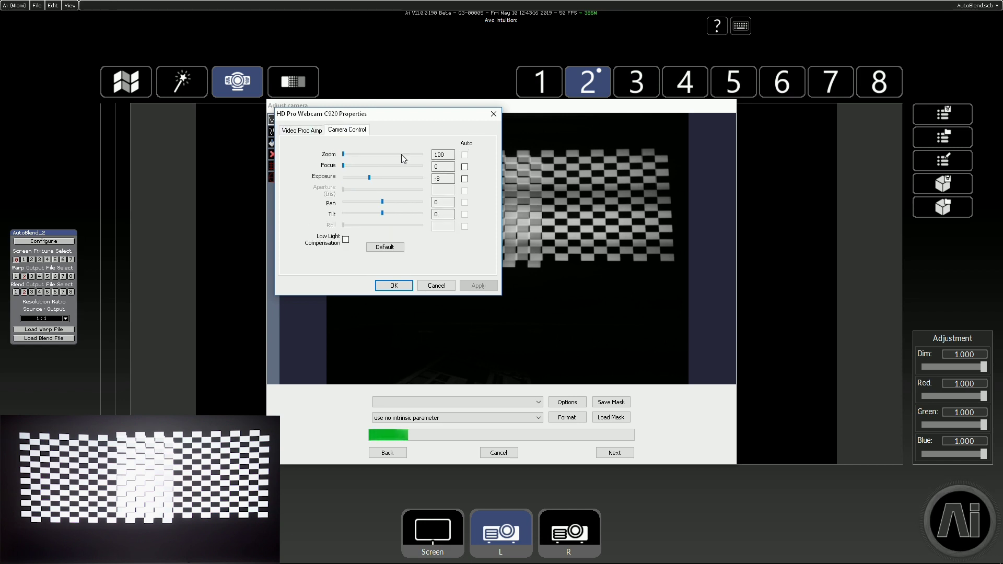
{"action": "left_click", "coordinate": [465, 179]}
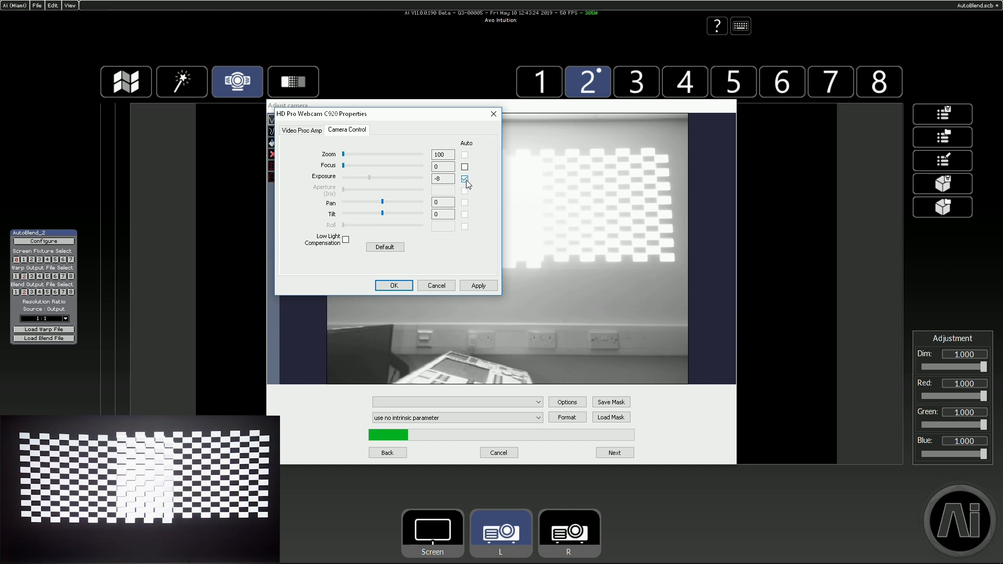
{"action": "left_click", "coordinate": [465, 179]}
{"action": "left_click", "coordinate": [343, 178]}
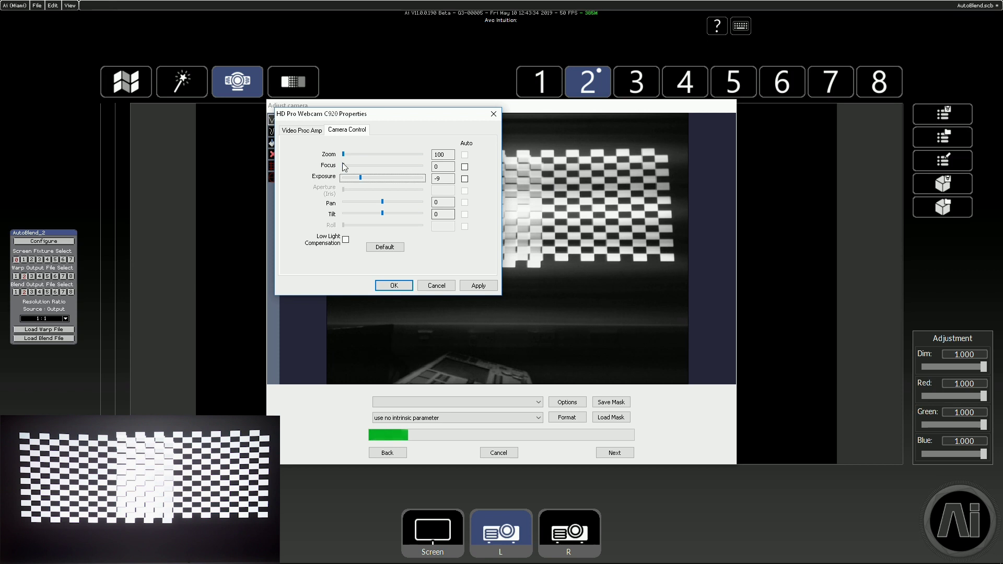
Keep the webcam's automatic focus off, set its saturation to 0, and accept the camera properties
{"action": "left_click", "coordinate": [465, 168]}
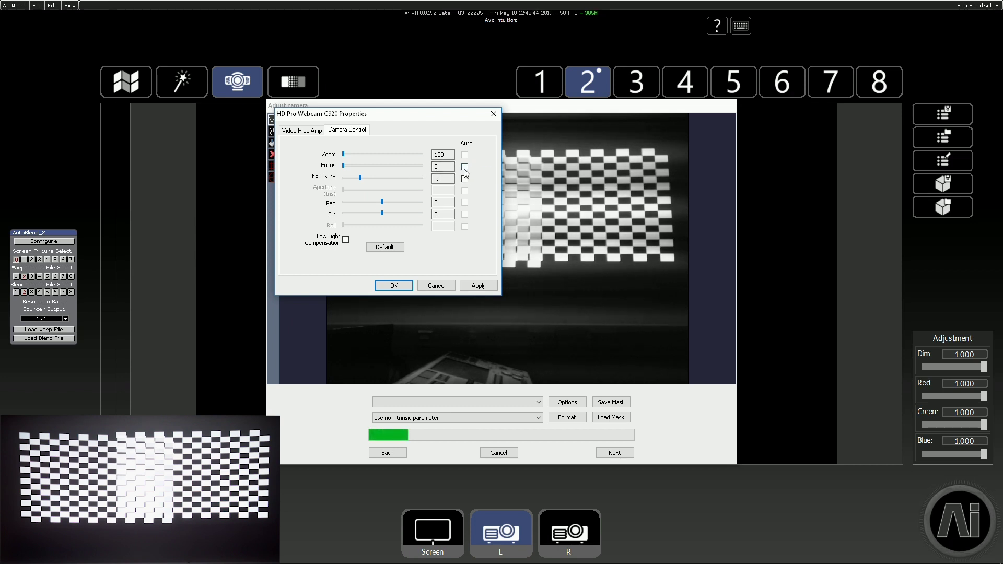
{"action": "left_click", "coordinate": [297, 132]}
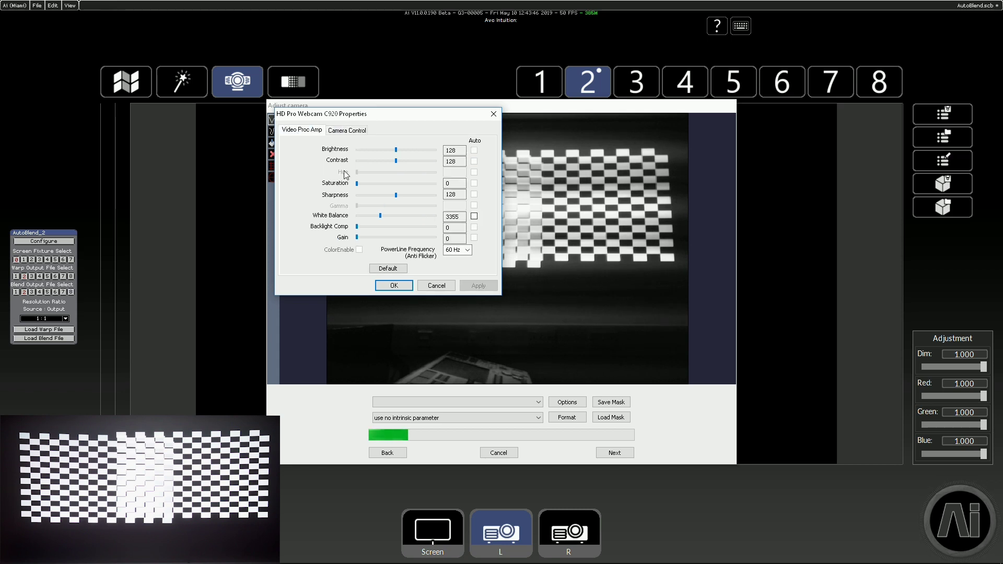
{"action": "left_click_drag", "start_coordinate": [358, 187], "coordinate": [333, 187]}
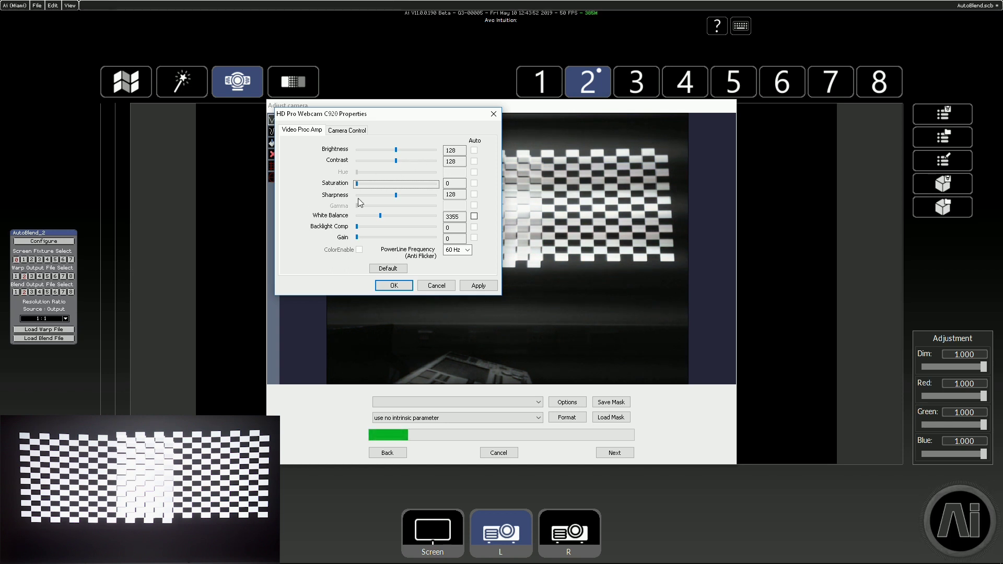
{"action": "left_click", "coordinate": [348, 131]}
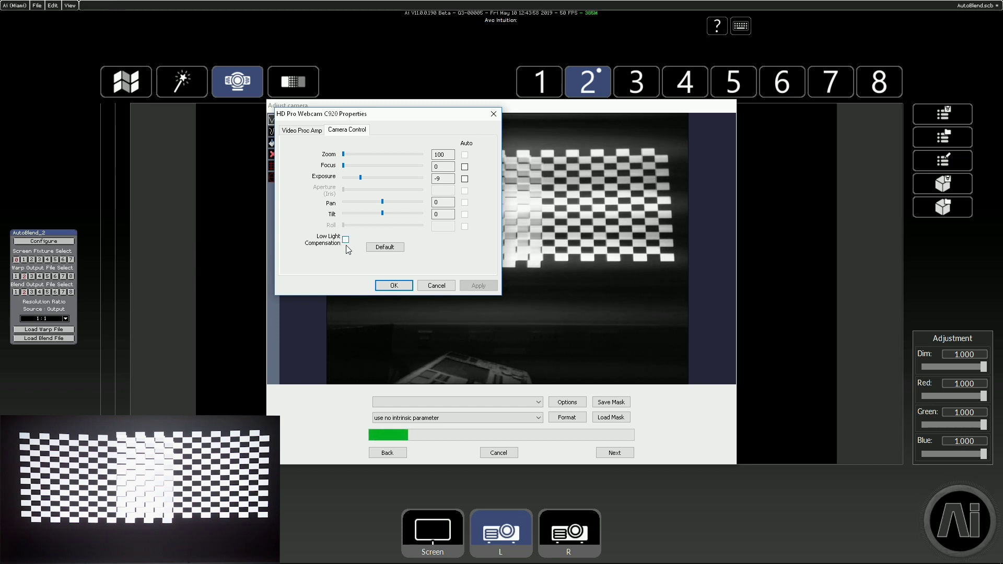
{"action": "left_click", "coordinate": [404, 285]}
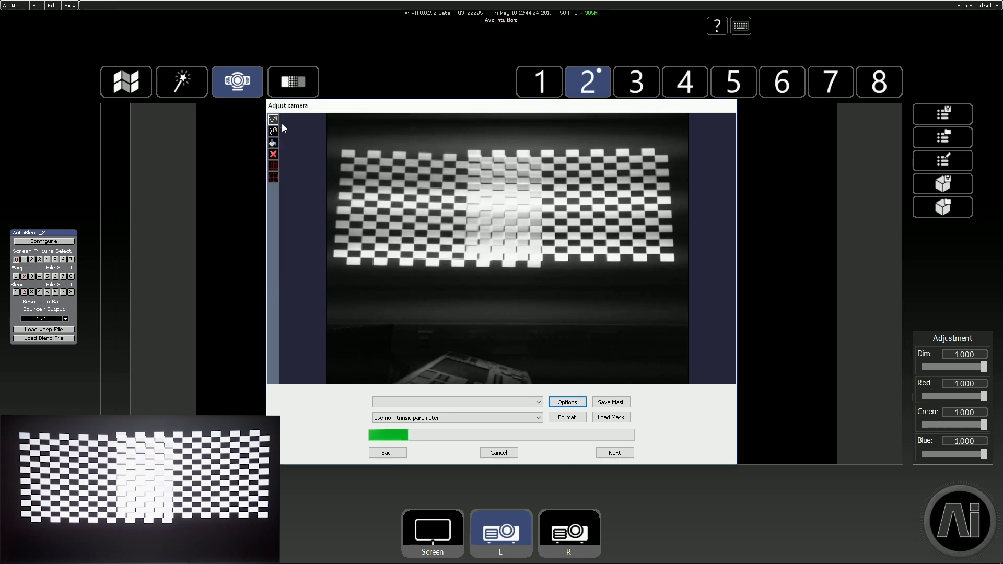
Outline the projected checkerboard with a four-corner polygon in the camera view and mask out everything outside it
{"action": "left_click", "coordinate": [347, 155]}
{"action": "left_click", "coordinate": [661, 152]}
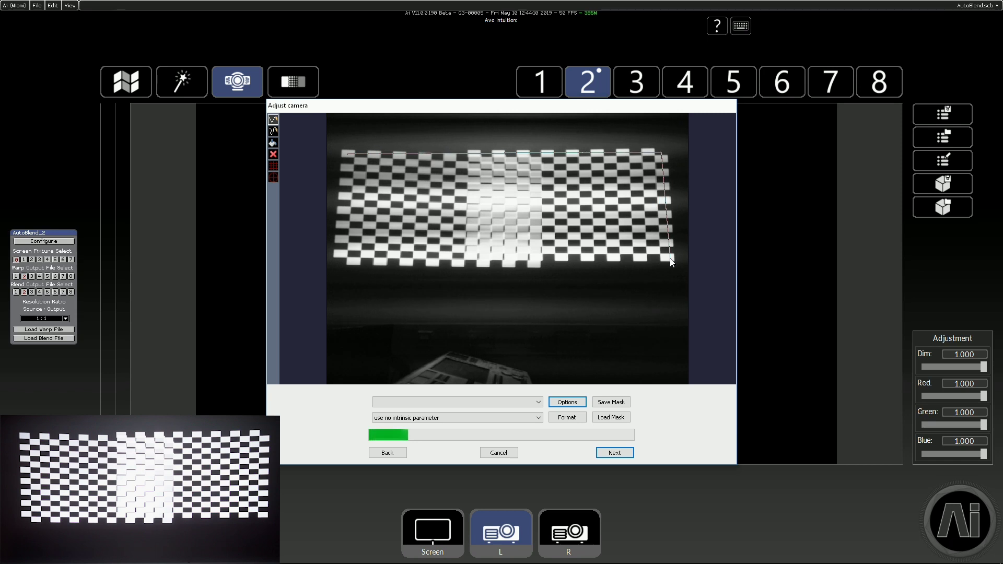
{"action": "left_click", "coordinate": [336, 263]}
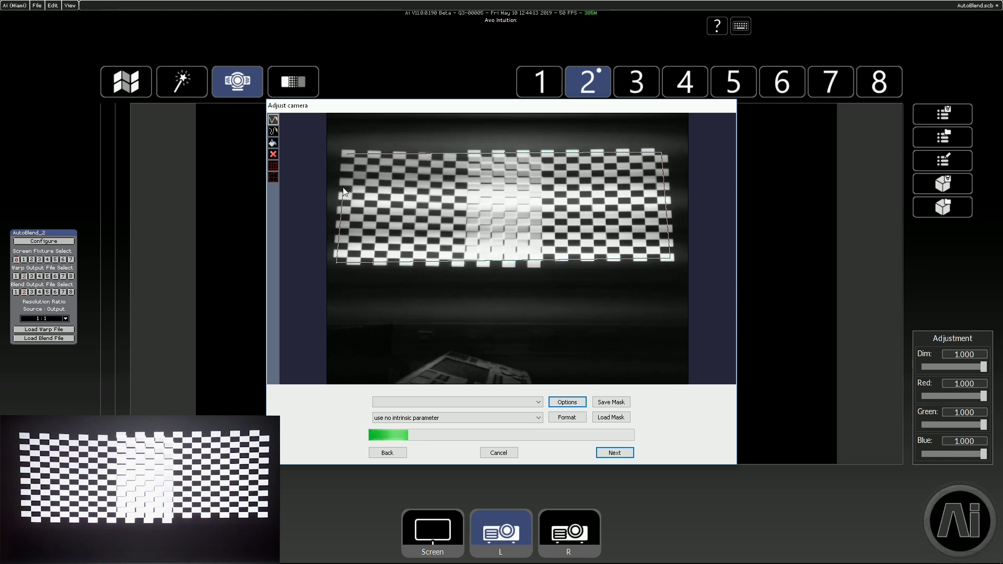
{"action": "left_click", "coordinate": [352, 145]}
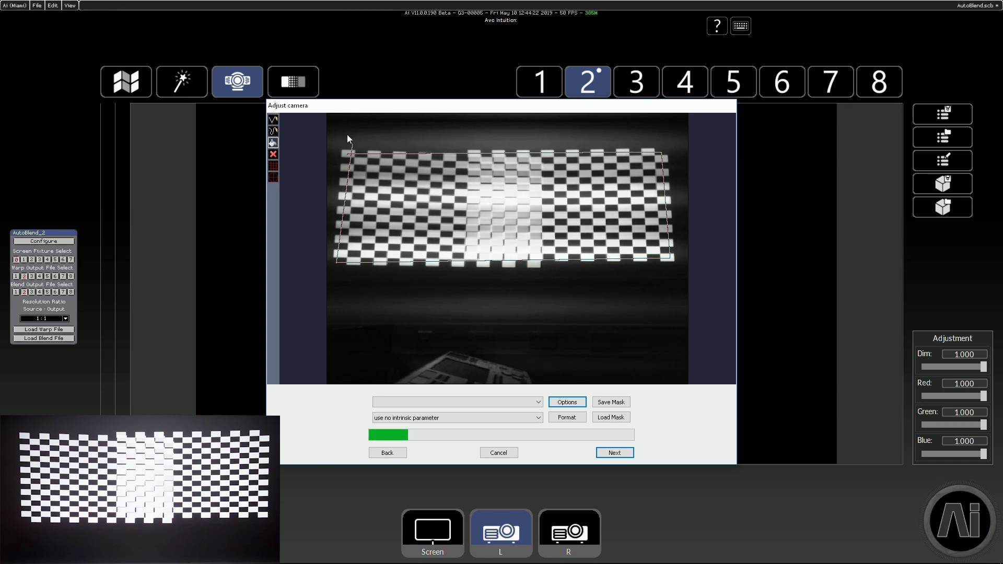
{"action": "left_click", "coordinate": [390, 140]}
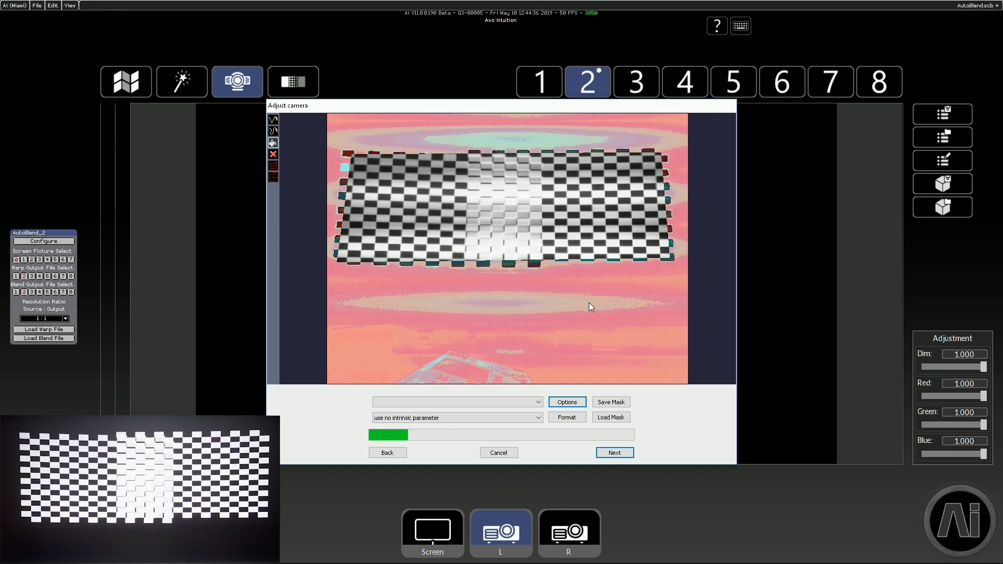
Accept the camera mask and proceed with a brightness of 100 for display 1 of 2
{"action": "left_click", "coordinate": [620, 454]}
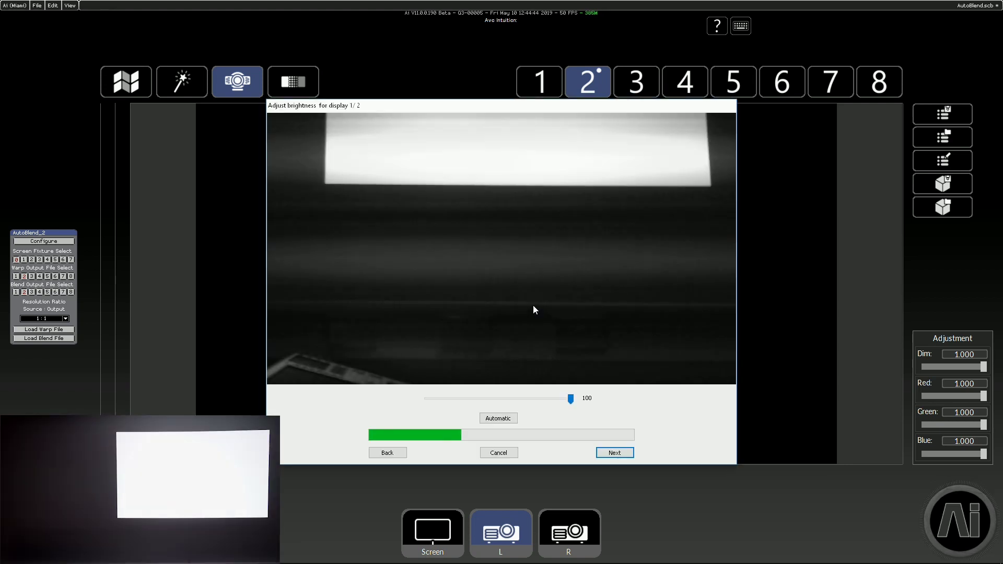
{"action": "left_click", "coordinate": [615, 453]}
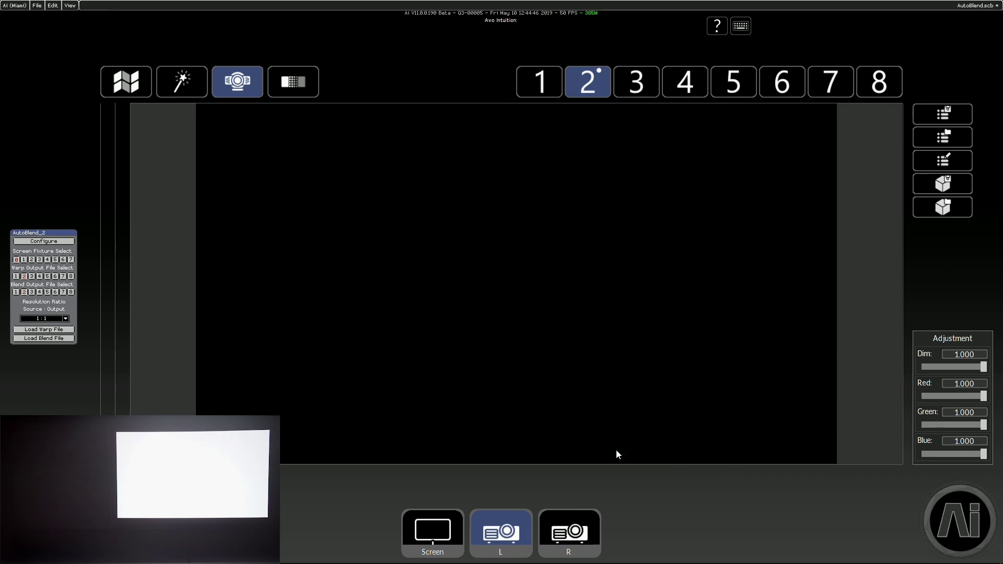
{"action": "left_click", "coordinate": [438, 245]}
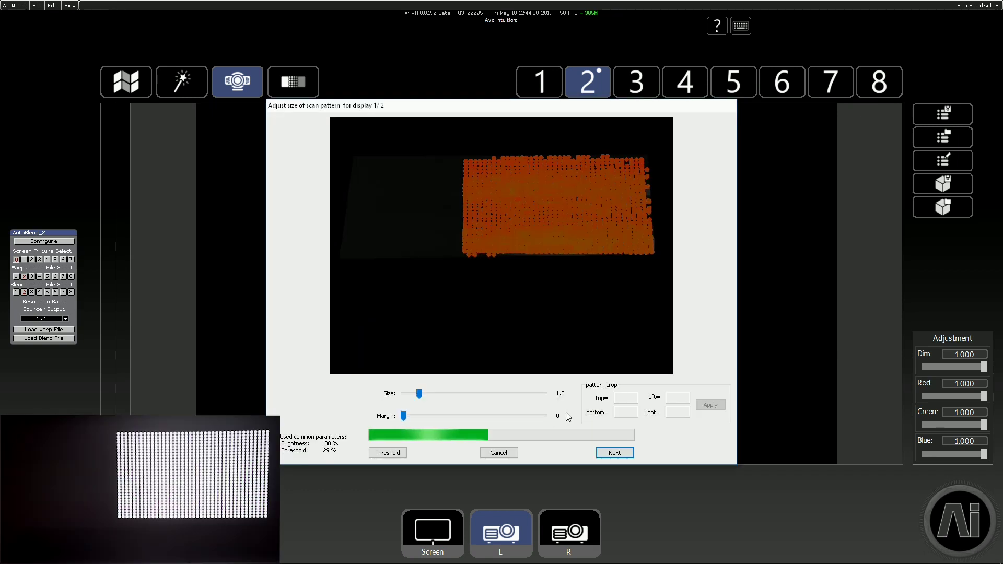
Set the scan pattern size for display 1 to 2.2 with the margin at 0, and run the scan
{"action": "left_click", "coordinate": [420, 395]}
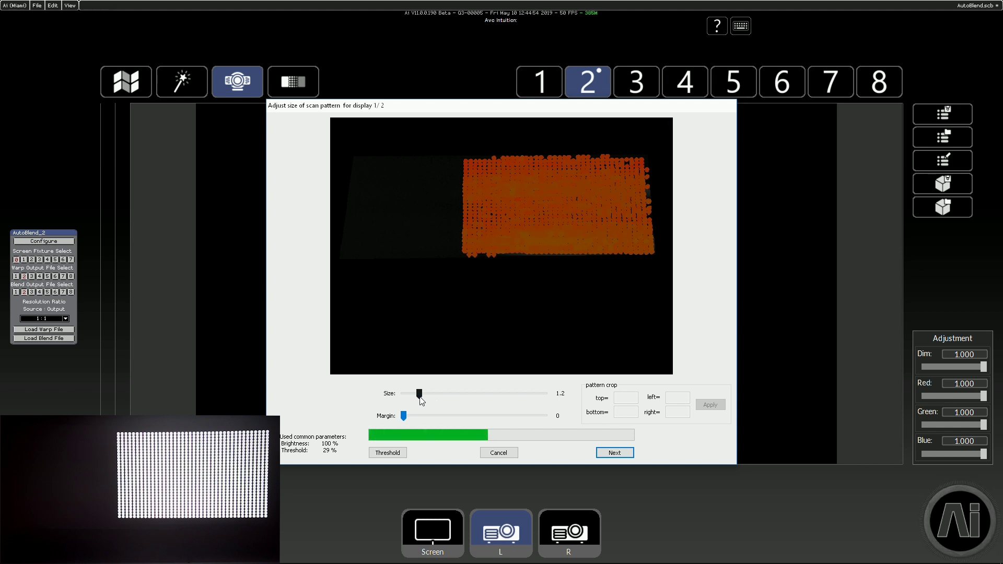
{"action": "left_click_drag", "start_coordinate": [422, 399], "coordinate": [439, 397]}
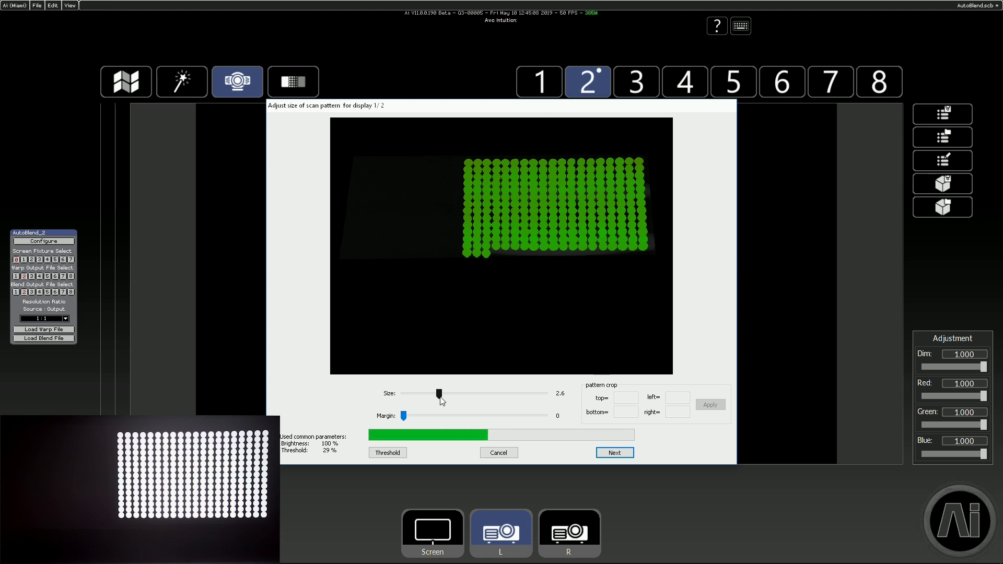
{"action": "left_click_drag", "start_coordinate": [438, 396], "coordinate": [425, 395]}
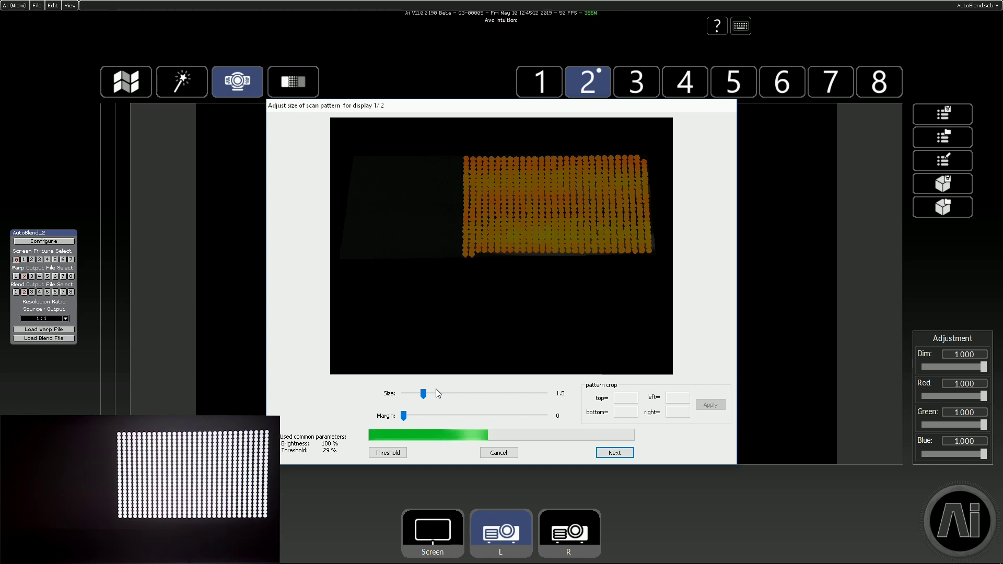
{"action": "mouse_move", "coordinate": [426, 395]}
{"action": "left_mouse_down"}
{"action": "mouse_move", "coordinate": [453, 396]}
{"action": "mouse_move", "coordinate": [430, 396]}
{"action": "left_mouse_up"}
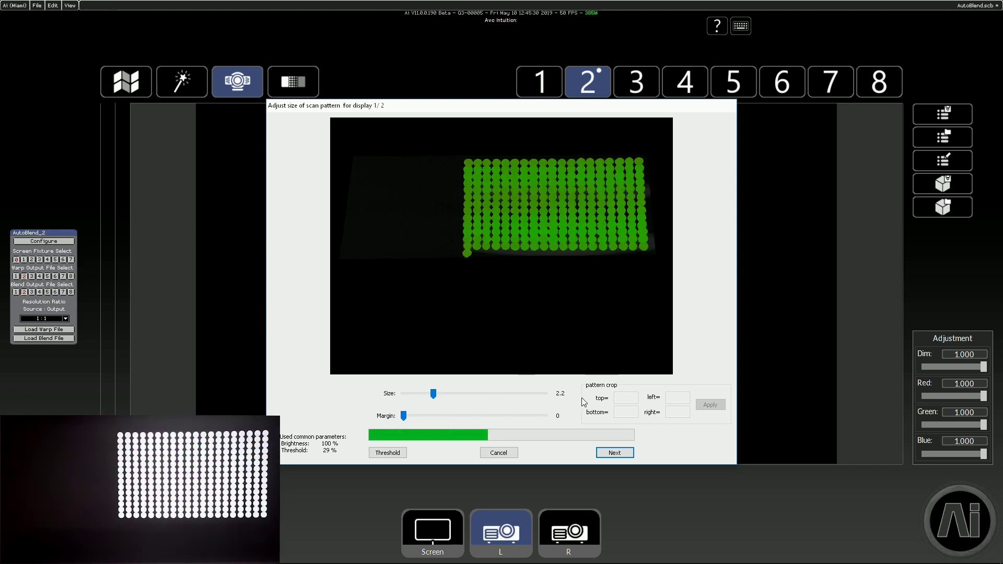
{"action": "left_click", "coordinate": [616, 453]}
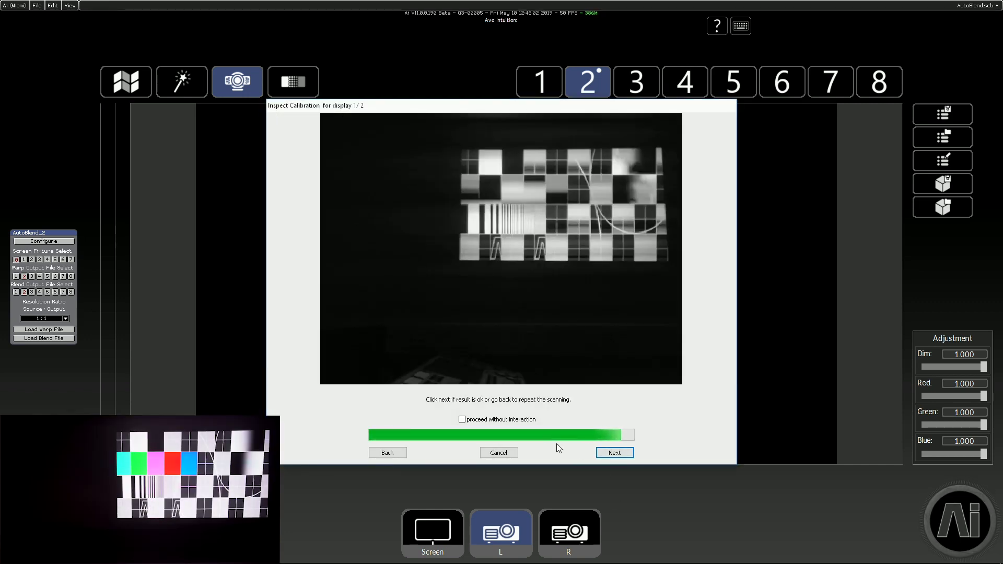
Let the calibration proceed without interaction, accept the scan results for both displays, and accept the final adjustments
{"action": "left_click", "coordinate": [530, 419]}
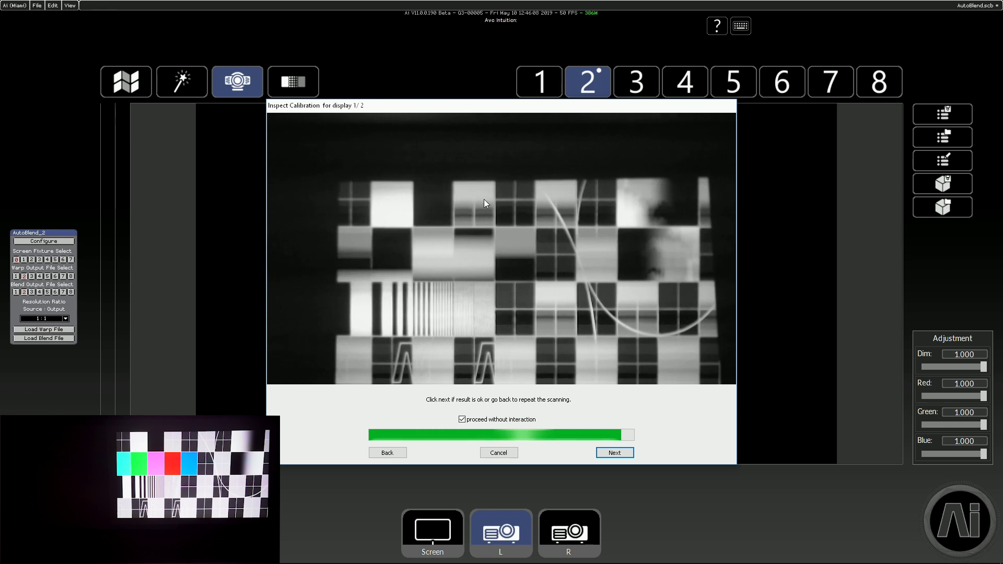
{"action": "left_click", "coordinate": [616, 453]}
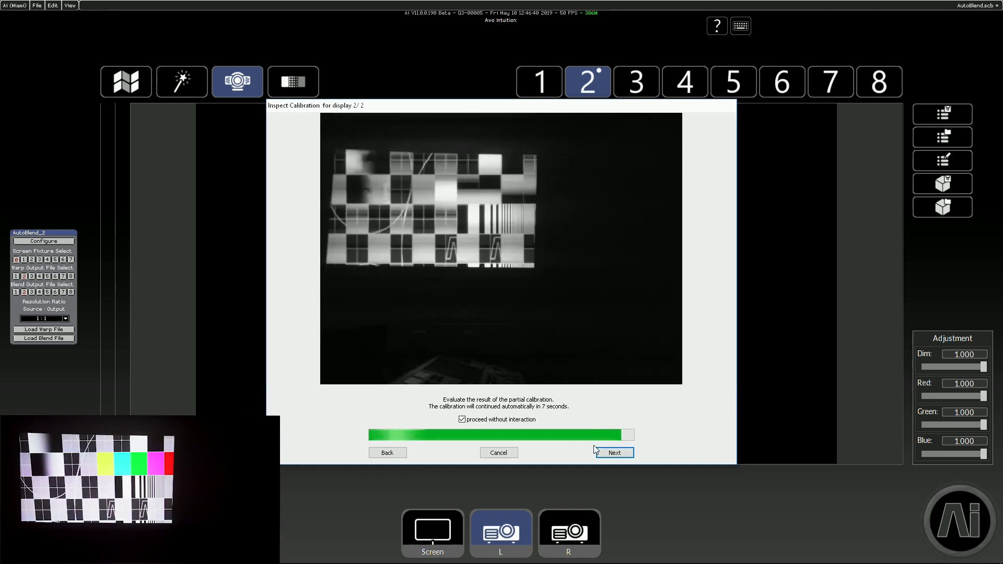
{"action": "left_click", "coordinate": [603, 453]}
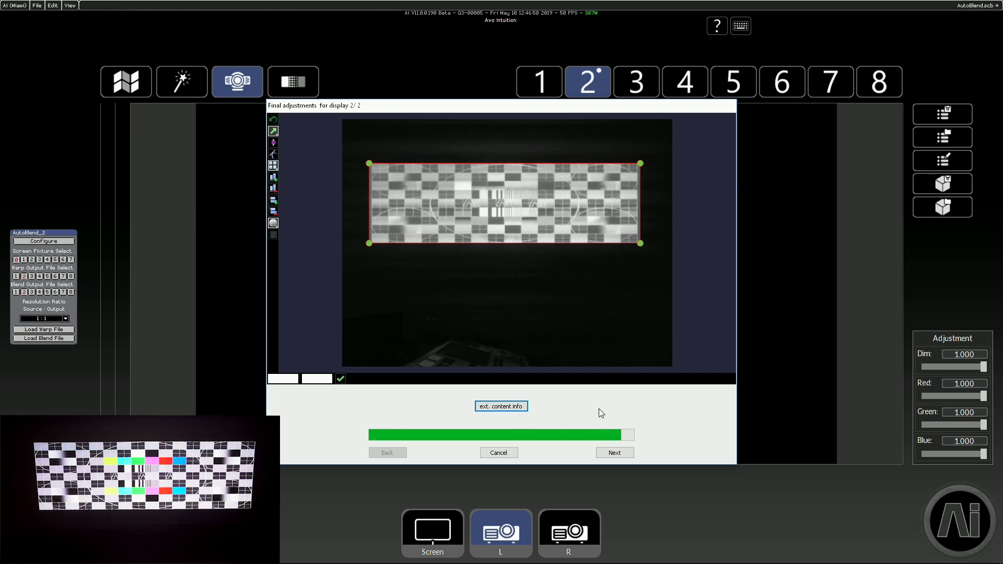
{"action": "left_click", "coordinate": [609, 453]}
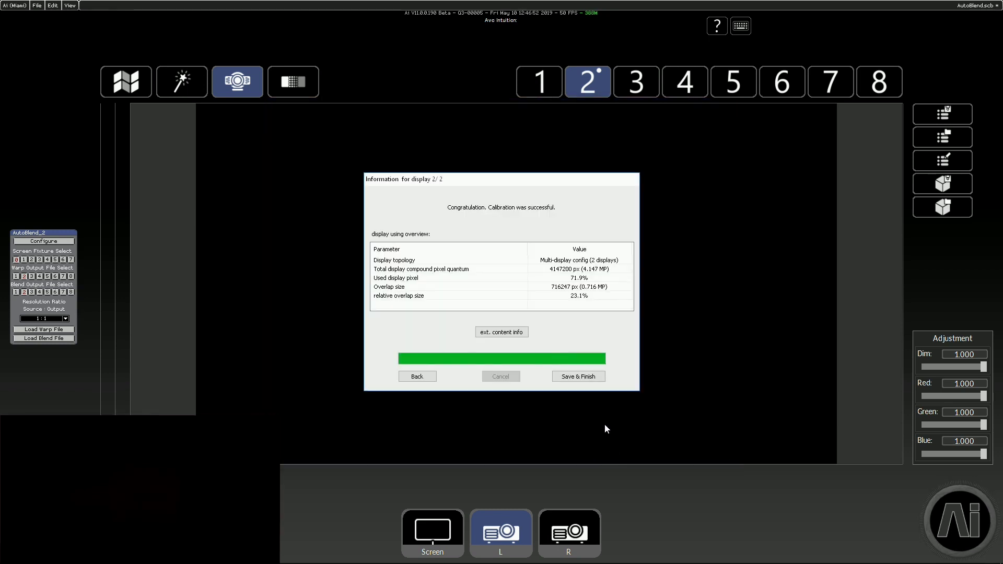
Finish the calibration and save it as settings in the Calibration folder
{"action": "left_click", "coordinate": [588, 380]}
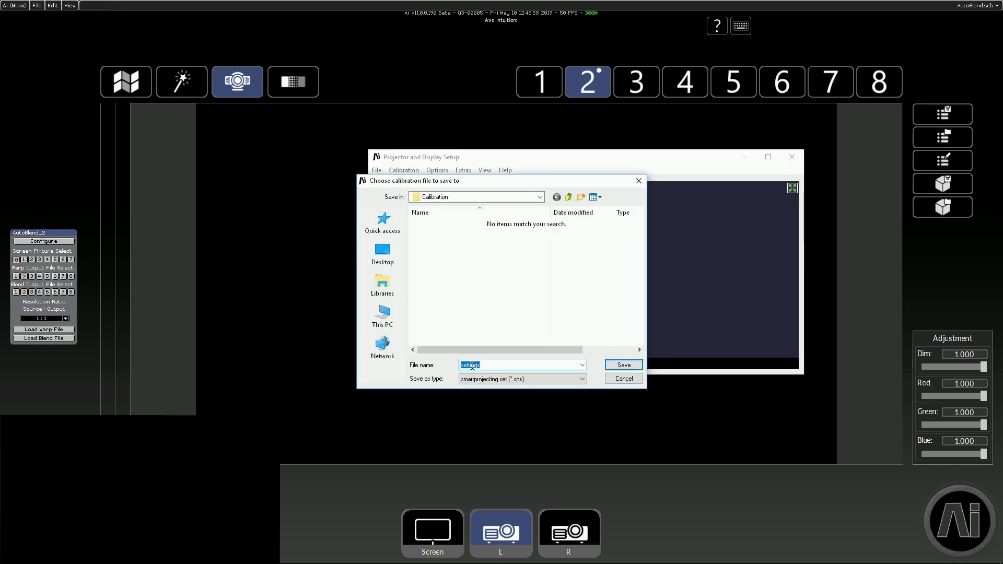
{"action": "left_click", "coordinate": [622, 366]}
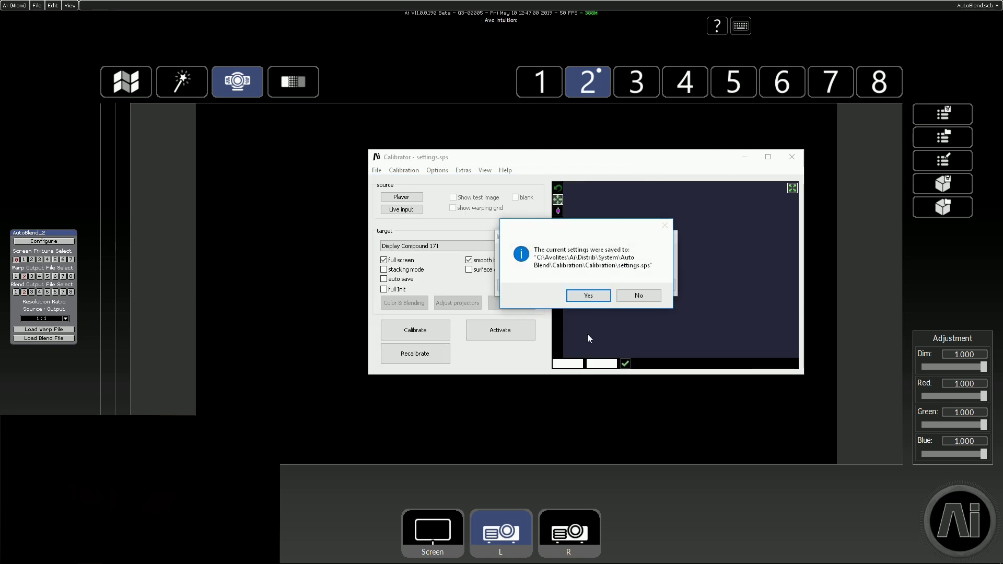
{"action": "left_click", "coordinate": [599, 297]}
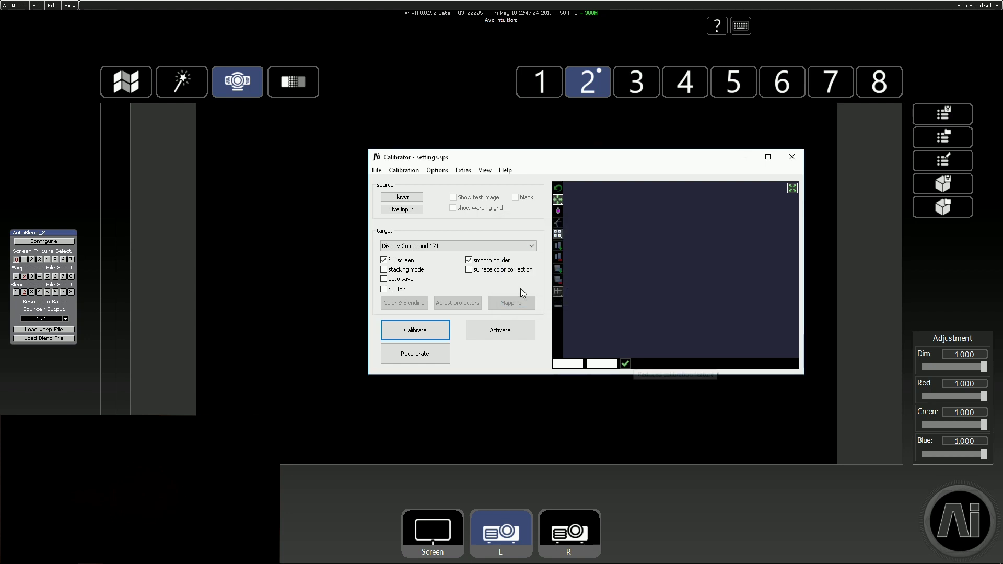
Activate the preview with smooth border off and move the warp frame's right corners to about (90.4, 16.2) and (89.9, 52.3)
{"action": "left_click", "coordinate": [496, 334]}
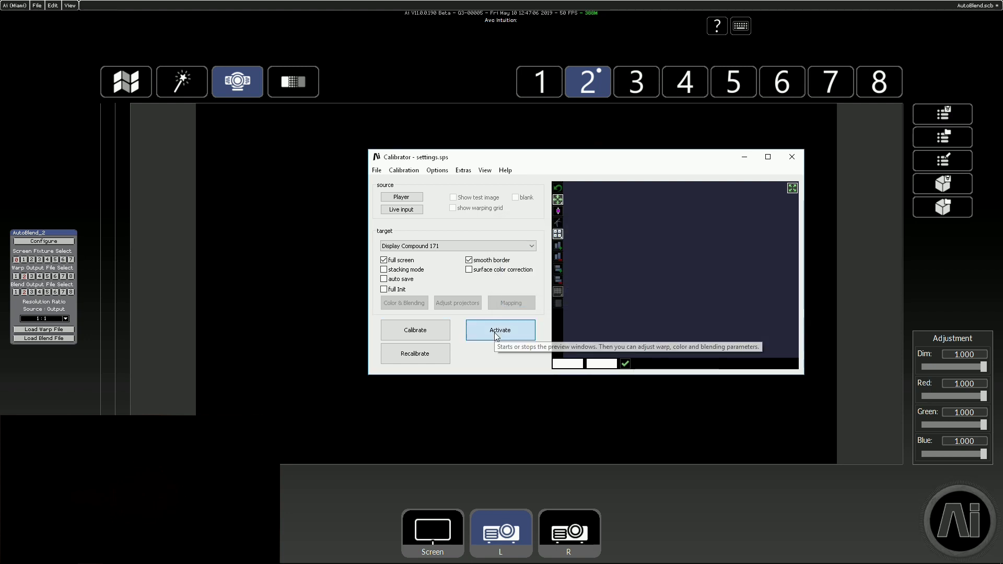
{"action": "left_click", "coordinate": [503, 260]}
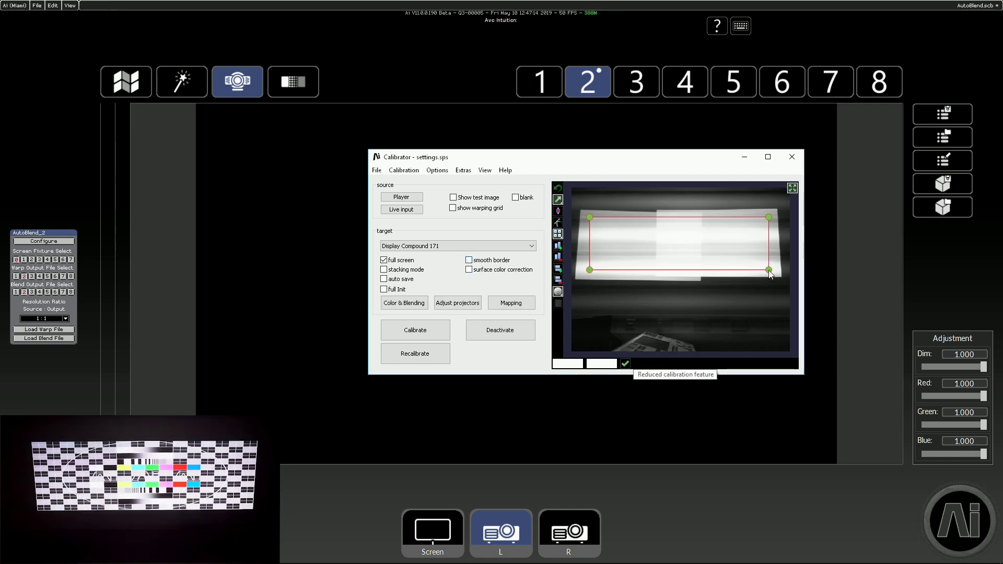
{"action": "left_click_drag", "start_coordinate": [769, 271], "coordinate": [769, 274]}
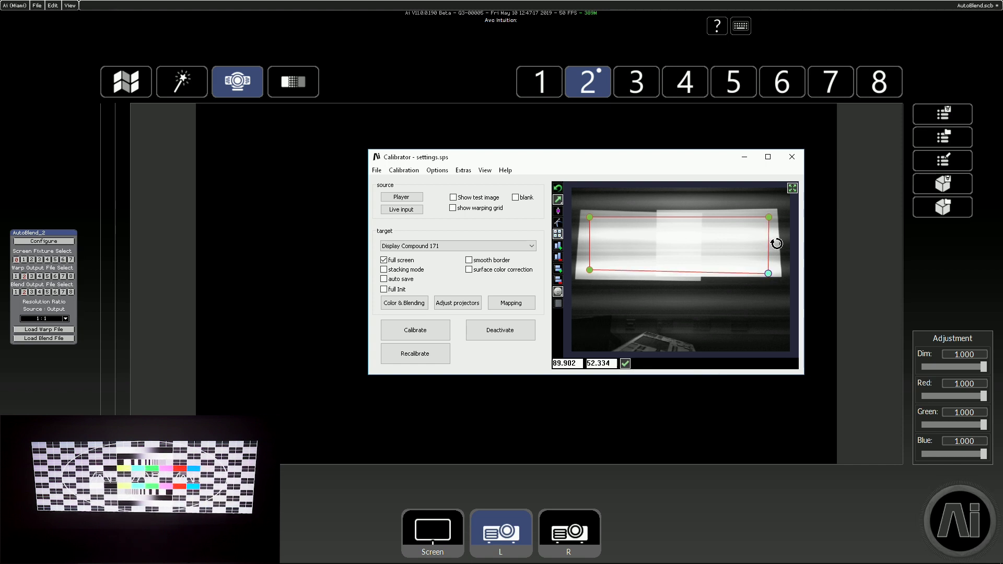
{"action": "left_click", "coordinate": [769, 223]}
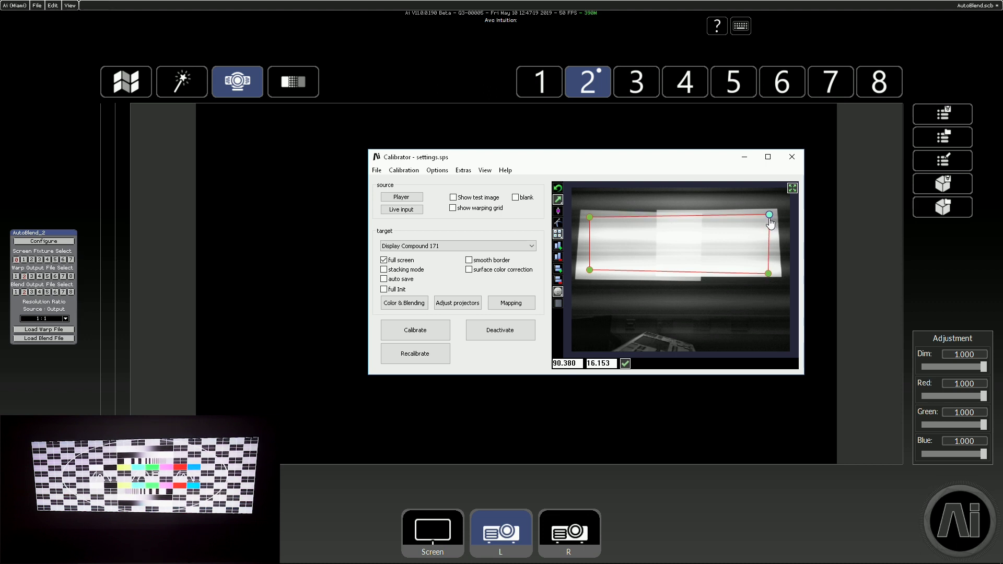
Fit the warp frame's left corners to the projected area, at about (7.4, 16.2) for the upper and (4.3, 50.7) for the lower
{"action": "left_click", "coordinate": [590, 216]}
{"action": "left_click_drag", "start_coordinate": [589, 216], "coordinate": [595, 214]}
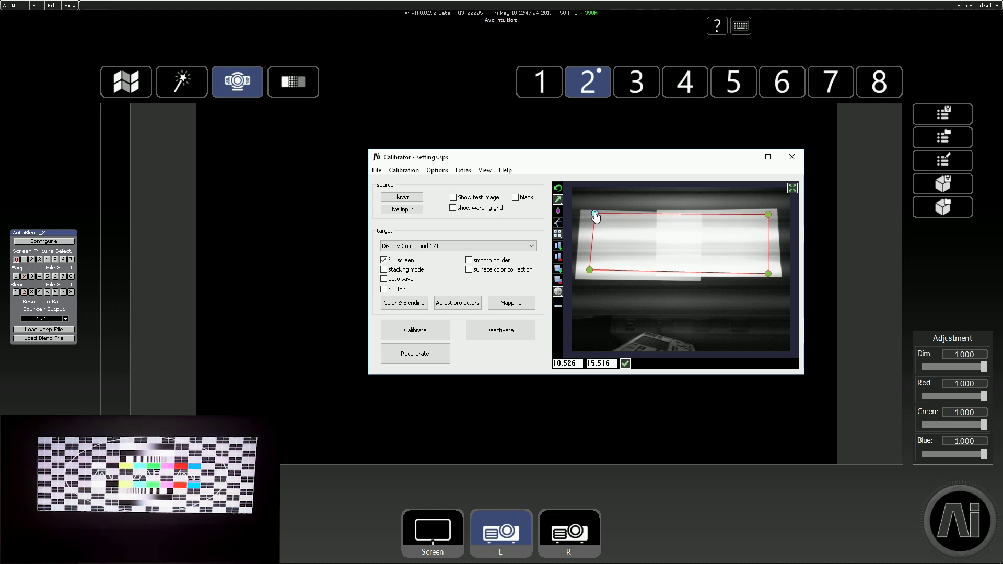
{"action": "left_click", "coordinate": [589, 272]}
{"action": "left_click_drag", "start_coordinate": [589, 272], "coordinate": [581, 271]}
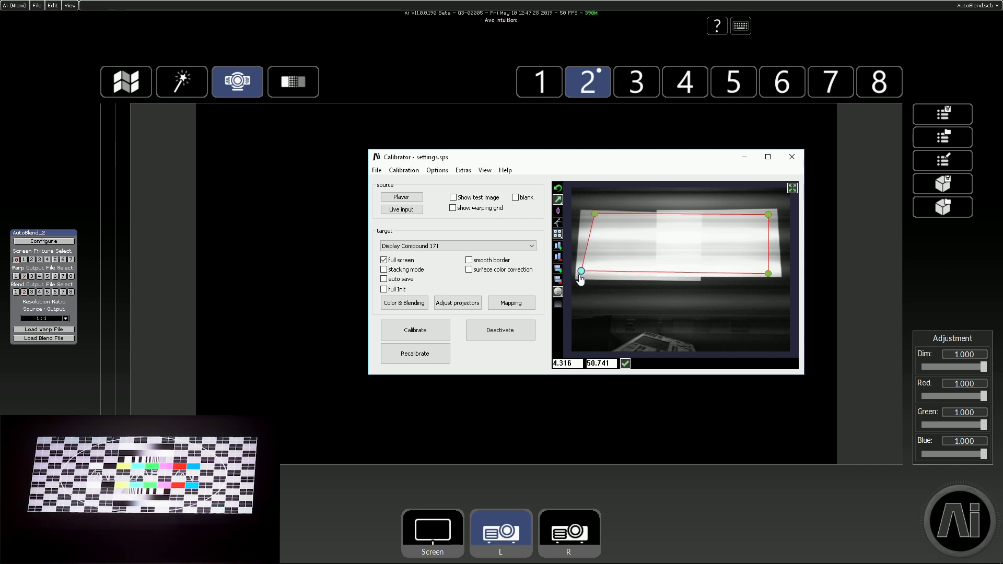
{"action": "left_click", "coordinate": [595, 214]}
{"action": "left_click_drag", "start_coordinate": [596, 214], "coordinate": [589, 217]}
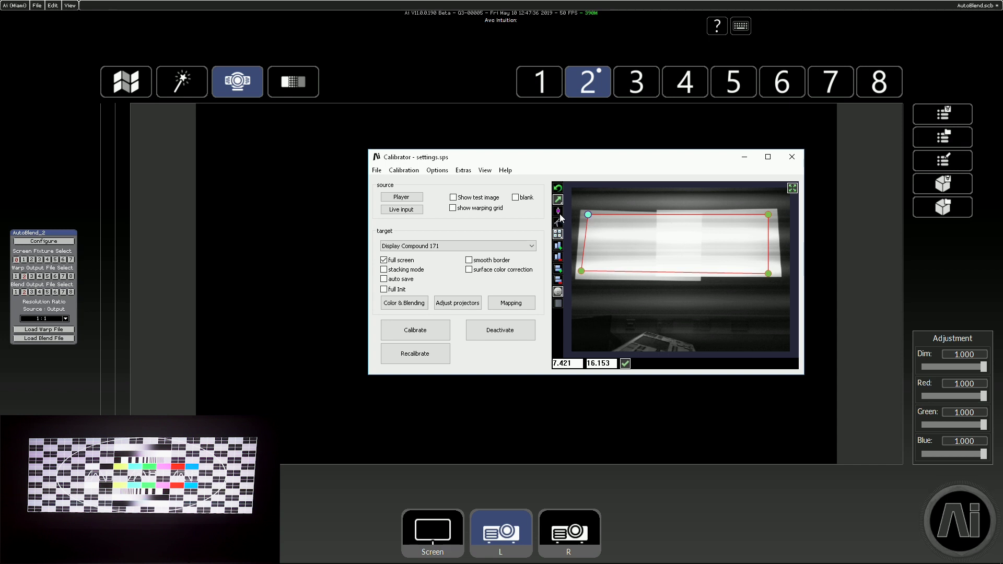
Add a middle column to the warp frame and fine-tune its upper point to about (48, 17) and its lower point to about (47, 52)
{"action": "left_click", "coordinate": [558, 246]}
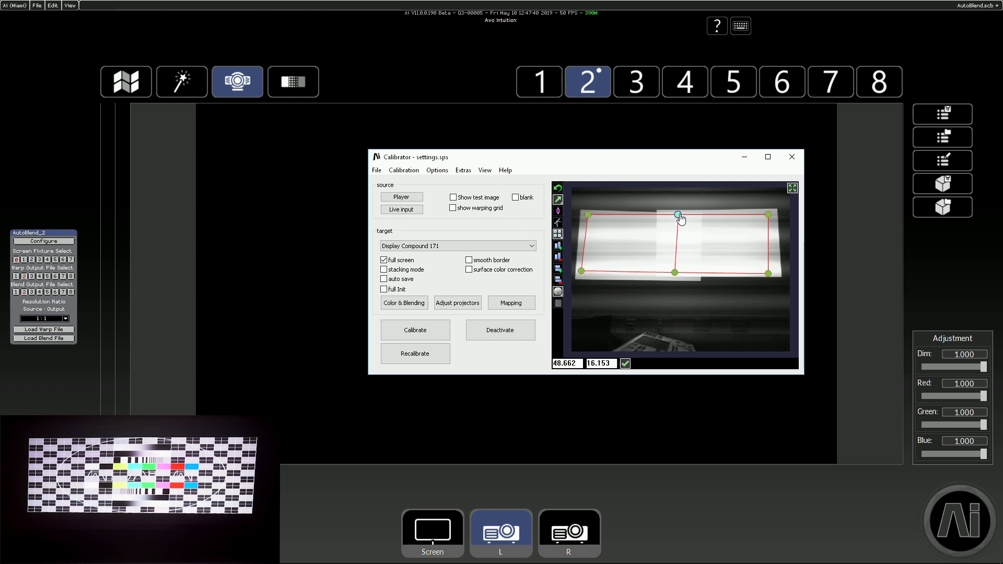
{"action": "left_click_drag", "start_coordinate": [679, 215], "coordinate": [678, 215]}
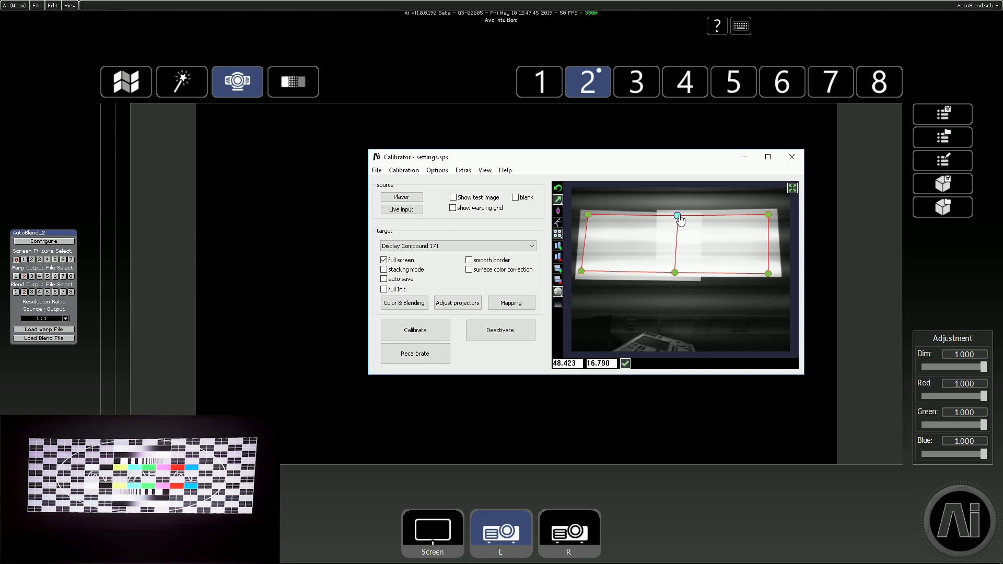
{"action": "left_click", "coordinate": [675, 271]}
{"action": "left_click_drag", "start_coordinate": [675, 272], "coordinate": [675, 278]}
{"action": "key", "text": "Up"}
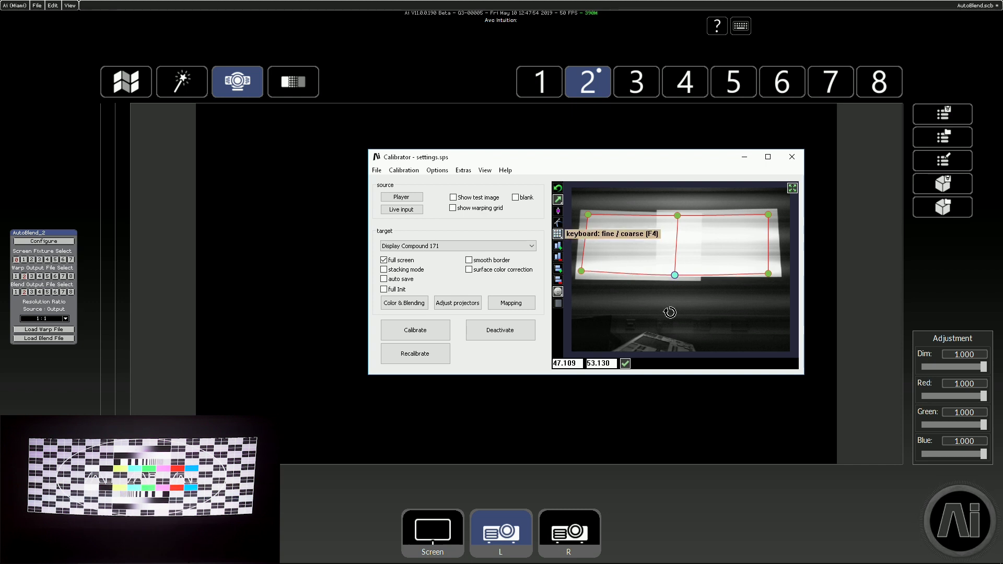
{"action": "key", "text": "Up"}
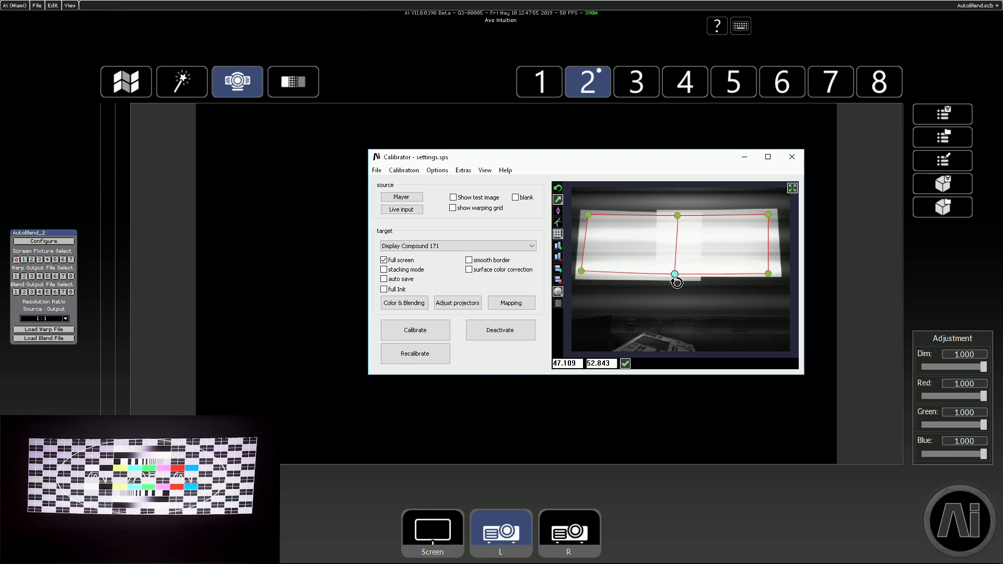
{"action": "key", "text": "Up"}
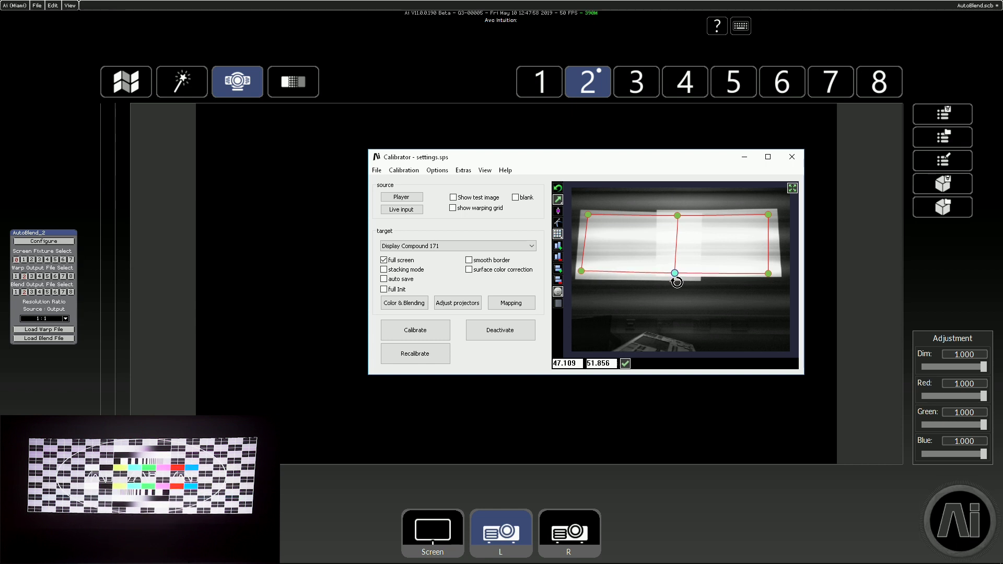
{"action": "key", "text": "Up"}
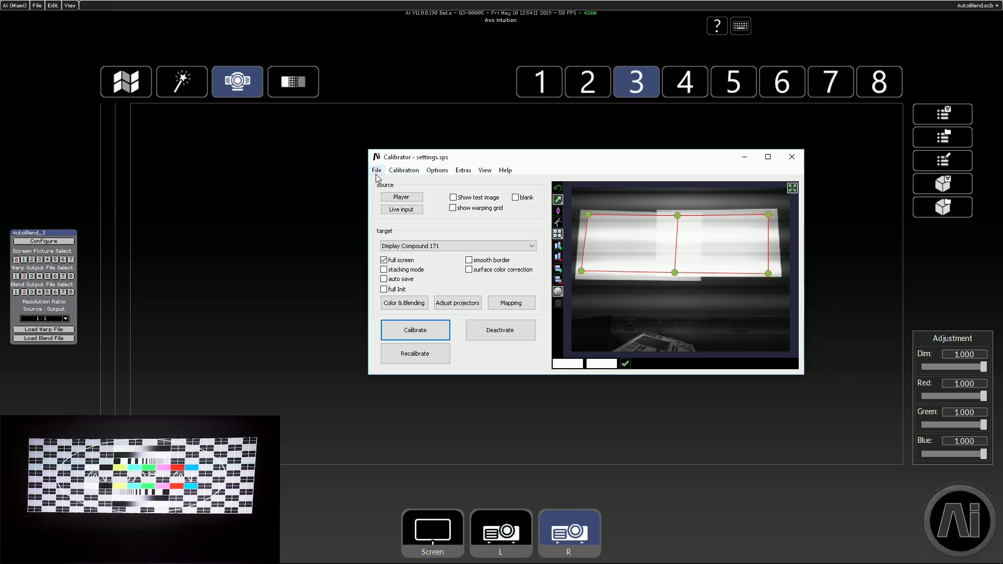
Save the project over settings.sps and export Display Compound 171 in the generic separated format as Auto_Blend_Output
{"action": "left_click", "coordinate": [377, 171]}
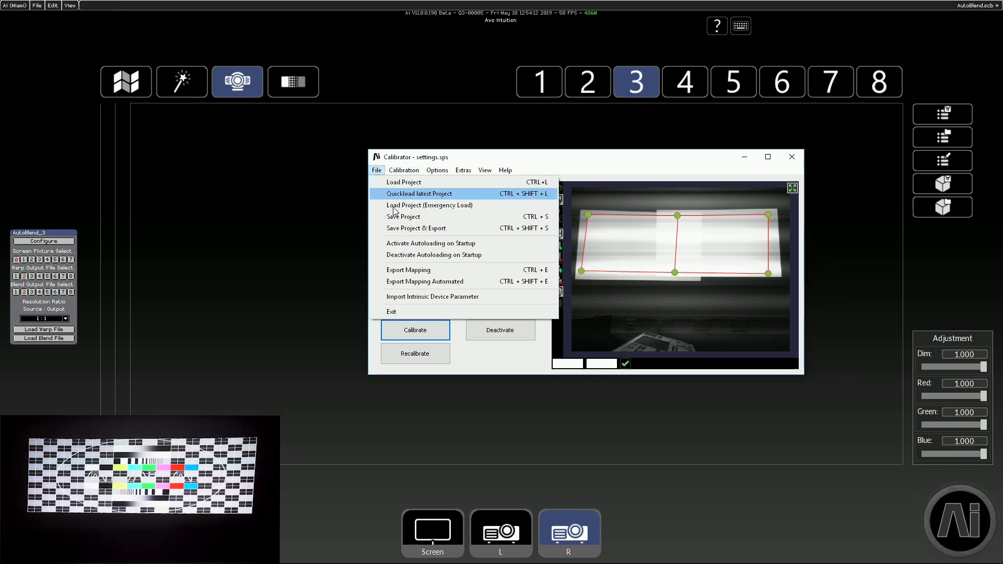
{"action": "left_click", "coordinate": [403, 233]}
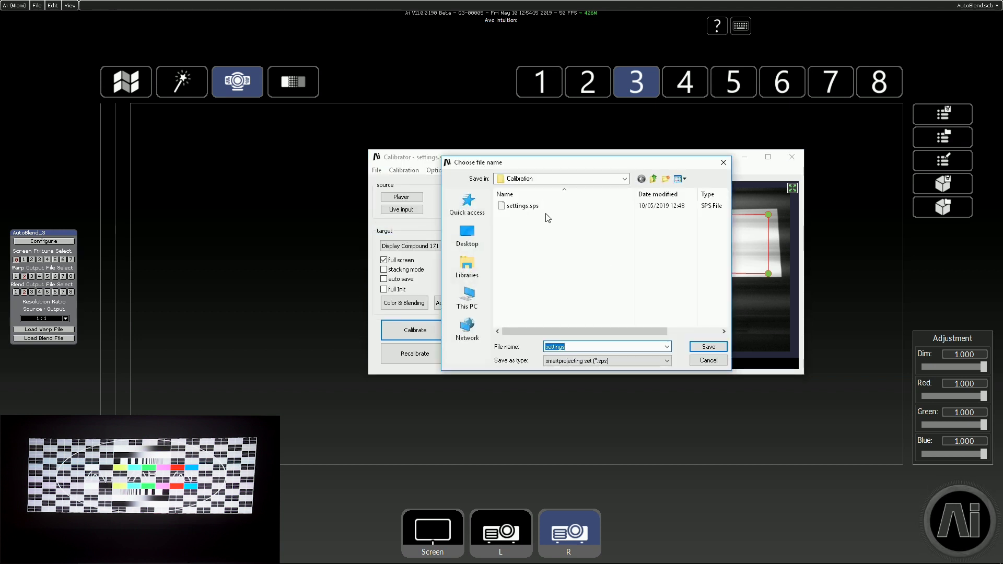
{"action": "left_click", "coordinate": [703, 349]}
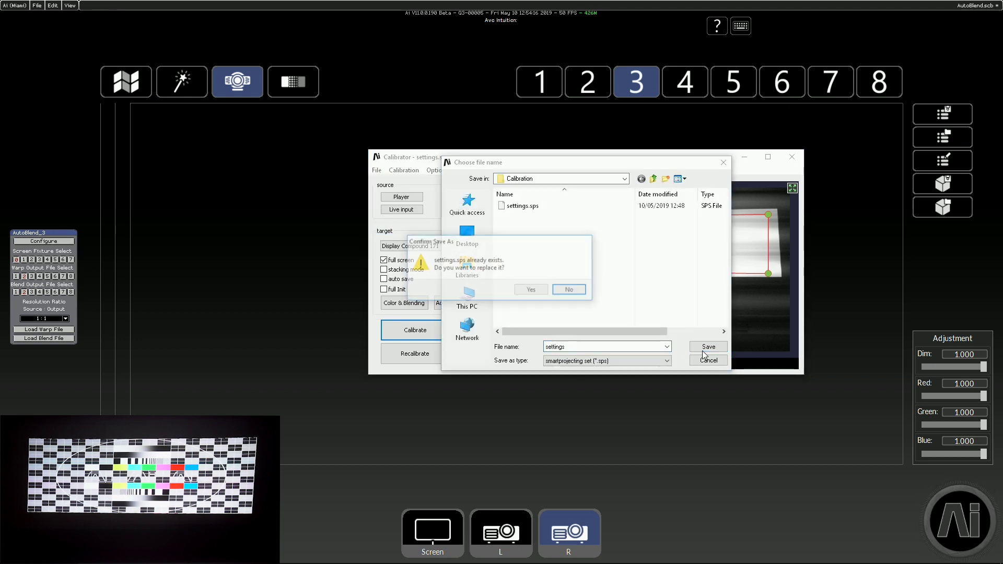
{"action": "left_click", "coordinate": [537, 294]}
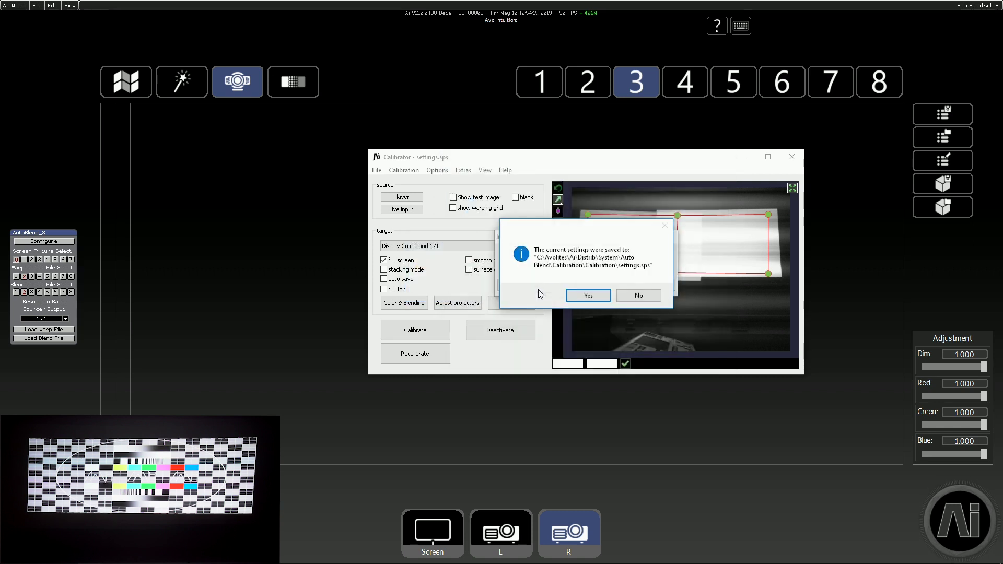
{"action": "left_click", "coordinate": [606, 301]}
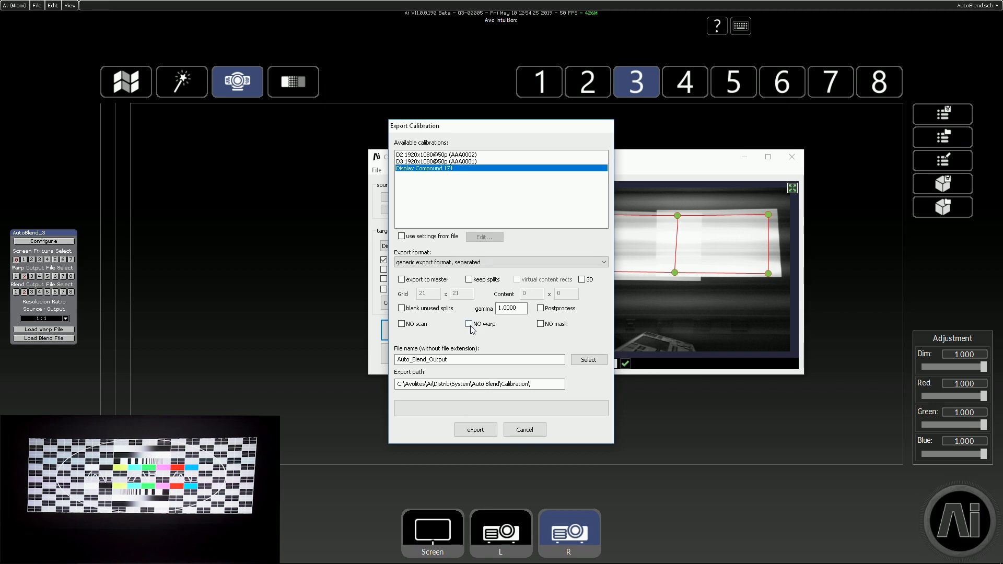
{"action": "left_click", "coordinate": [475, 430]}
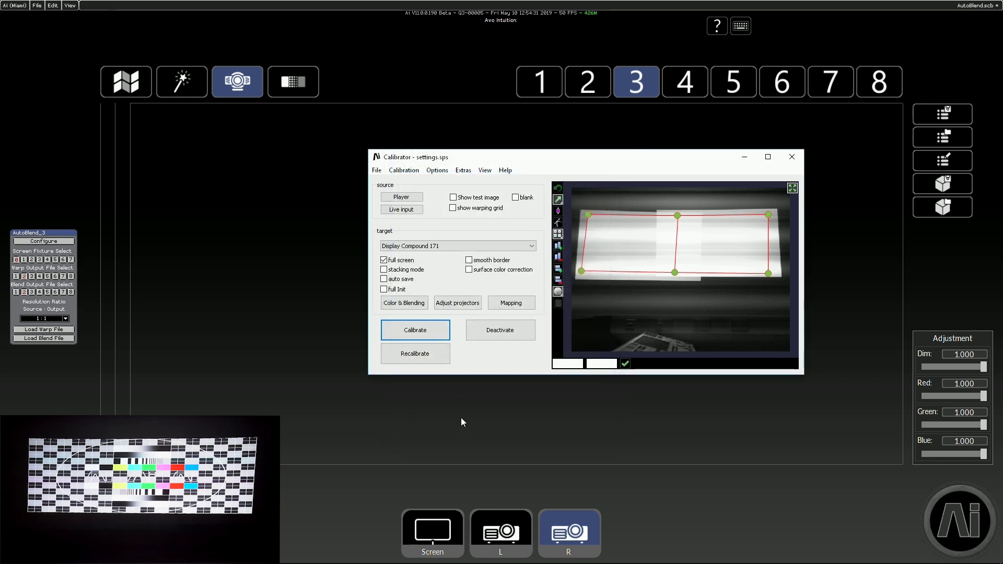
Calculate the optimal content size and examine the reported relative overlap, effective content resolution and content aspect ratio
{"action": "left_click", "coordinate": [464, 171]}
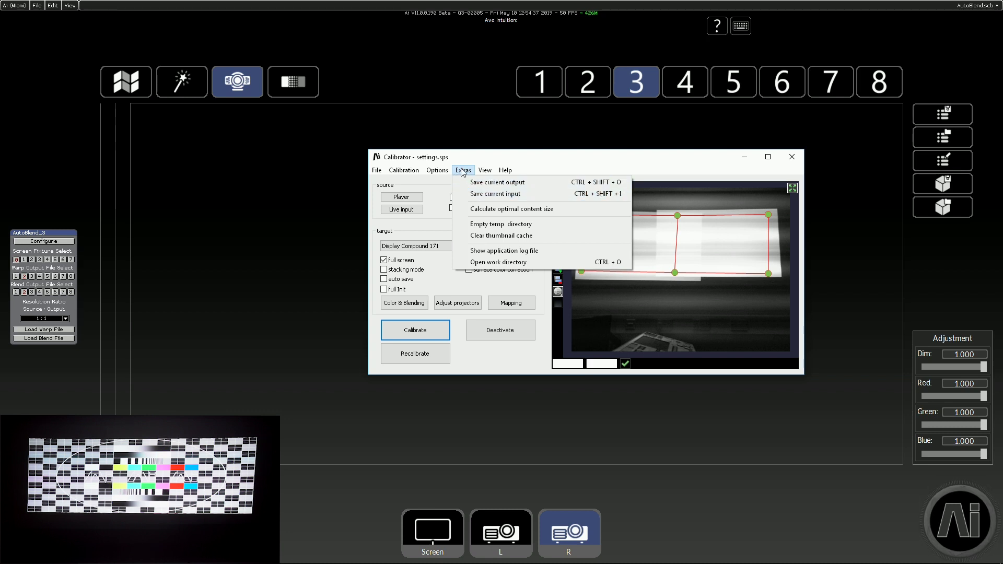
{"action": "left_click", "coordinate": [463, 171]}
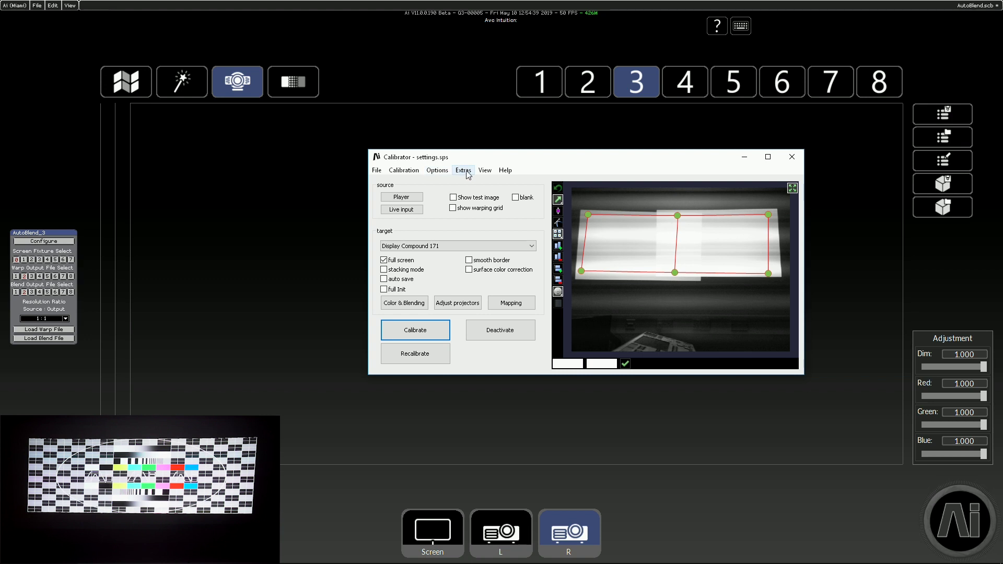
{"action": "left_click", "coordinate": [468, 173]}
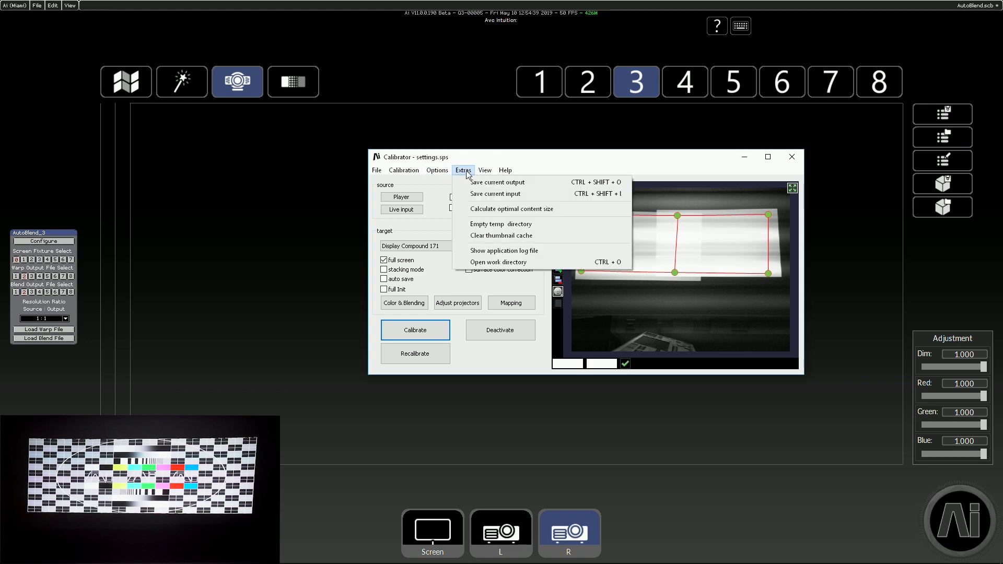
{"action": "left_click", "coordinate": [474, 209]}
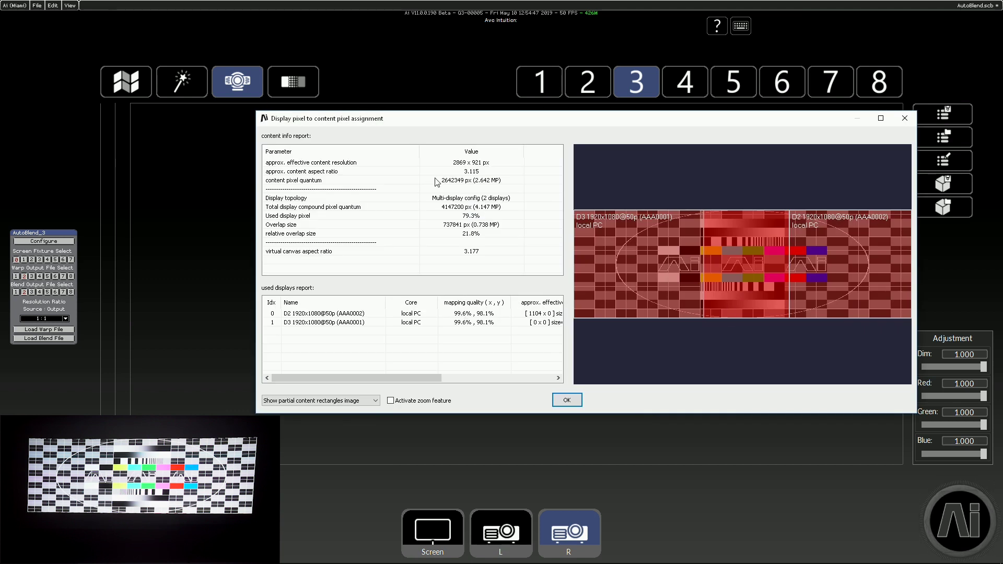
{"action": "left_click", "coordinate": [476, 235]}
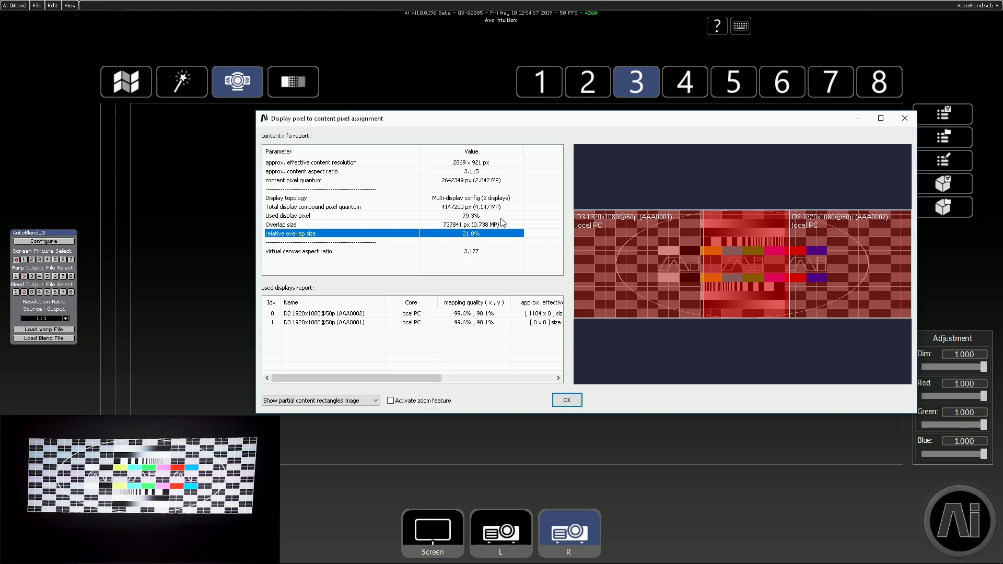
{"action": "left_click", "coordinate": [491, 163]}
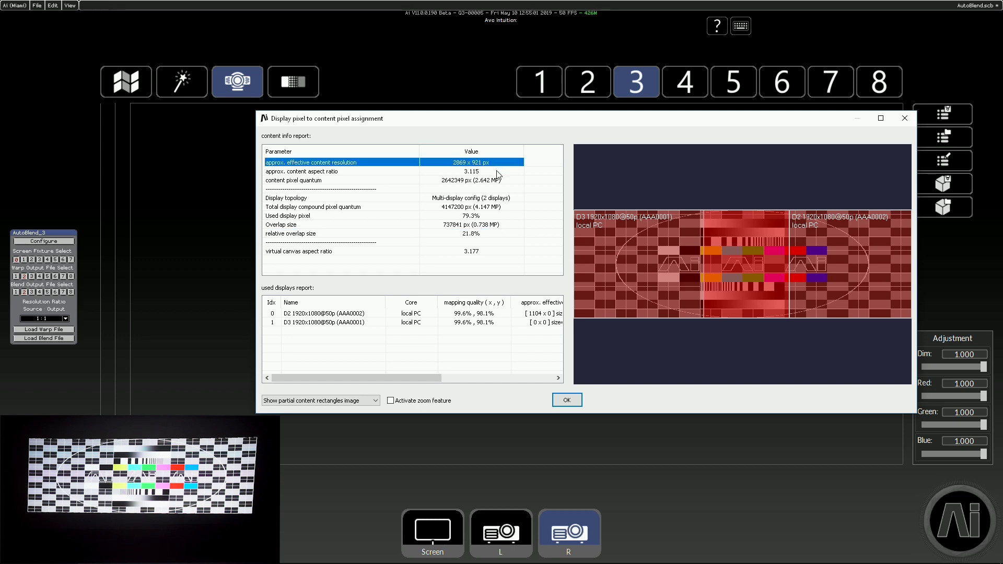
{"action": "left_click", "coordinate": [495, 171]}
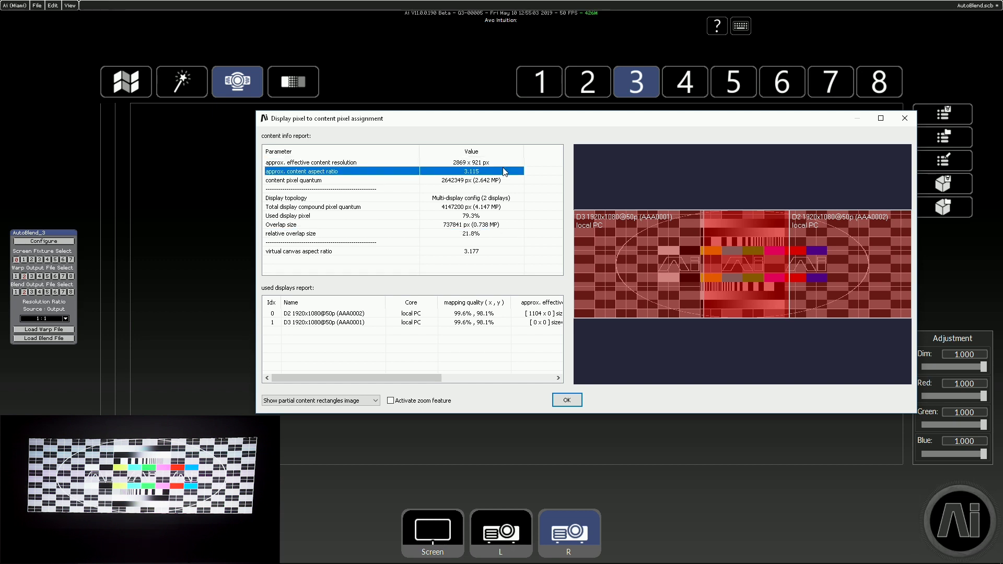
{"action": "left_click", "coordinate": [510, 165]}
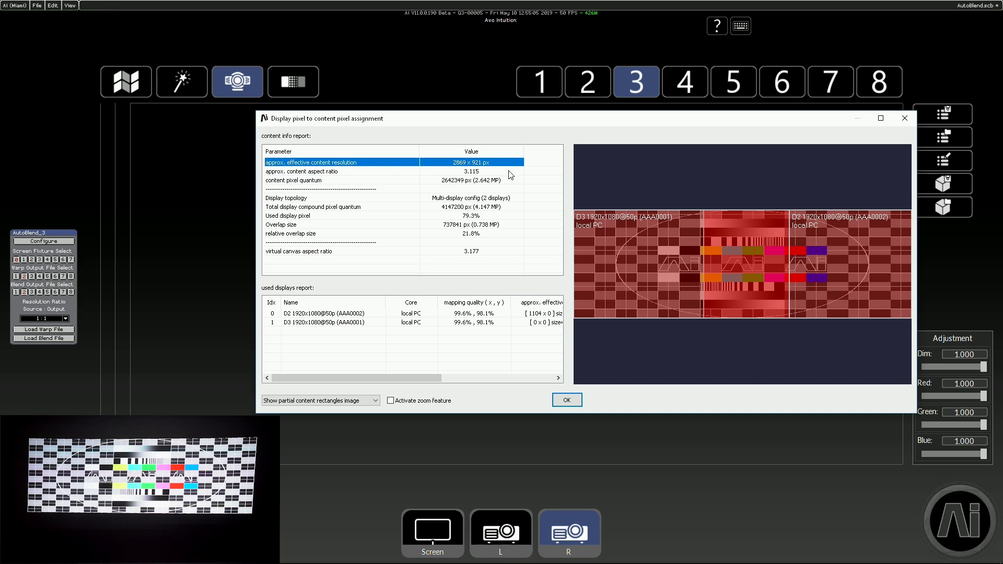
{"action": "left_click", "coordinate": [511, 173]}
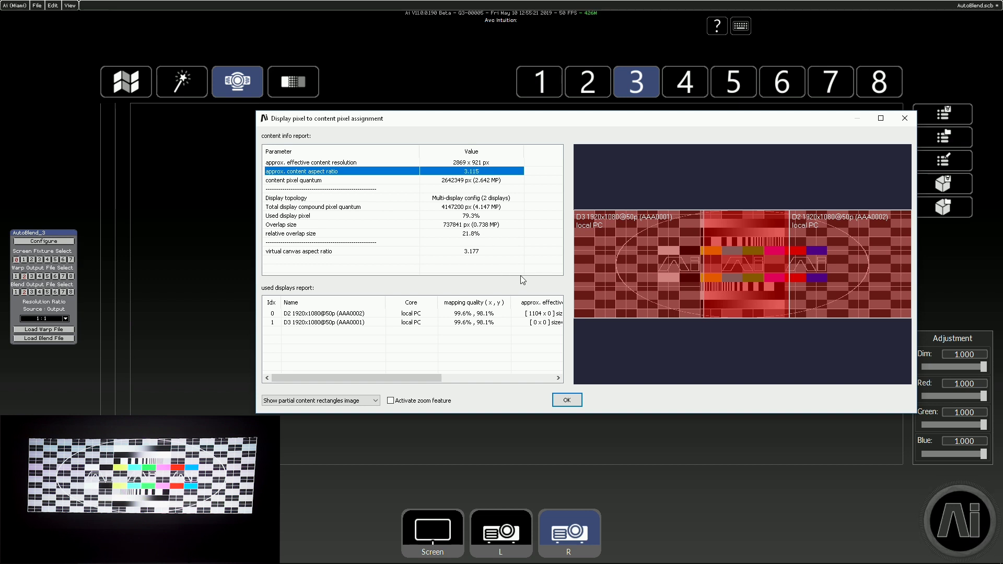
Dismiss the display pixel to content pixel assignment report and exit the Calibrator program
{"action": "left_click", "coordinate": [568, 401]}
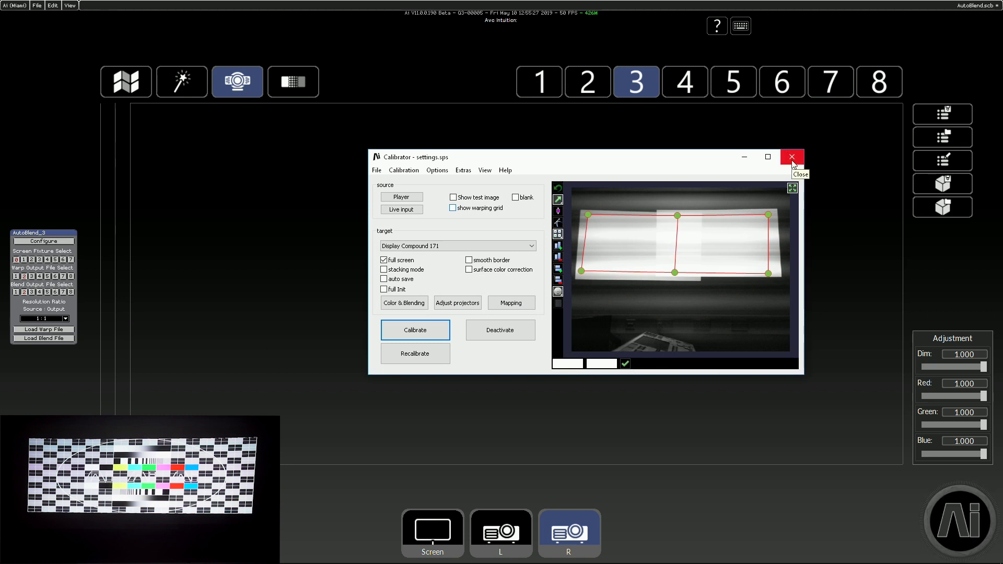
{"action": "left_click", "coordinate": [792, 164]}
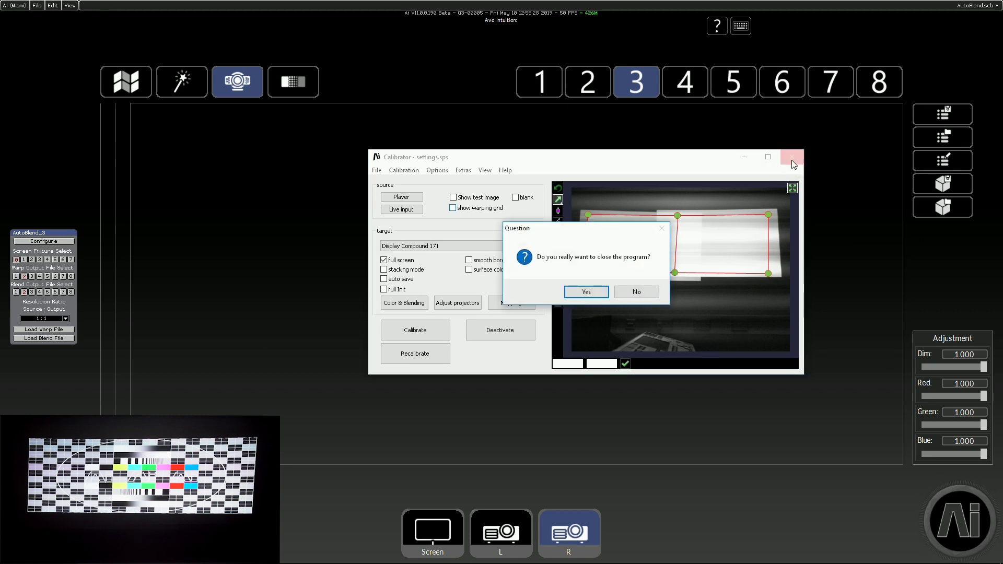
{"action": "left_click", "coordinate": [583, 292]}
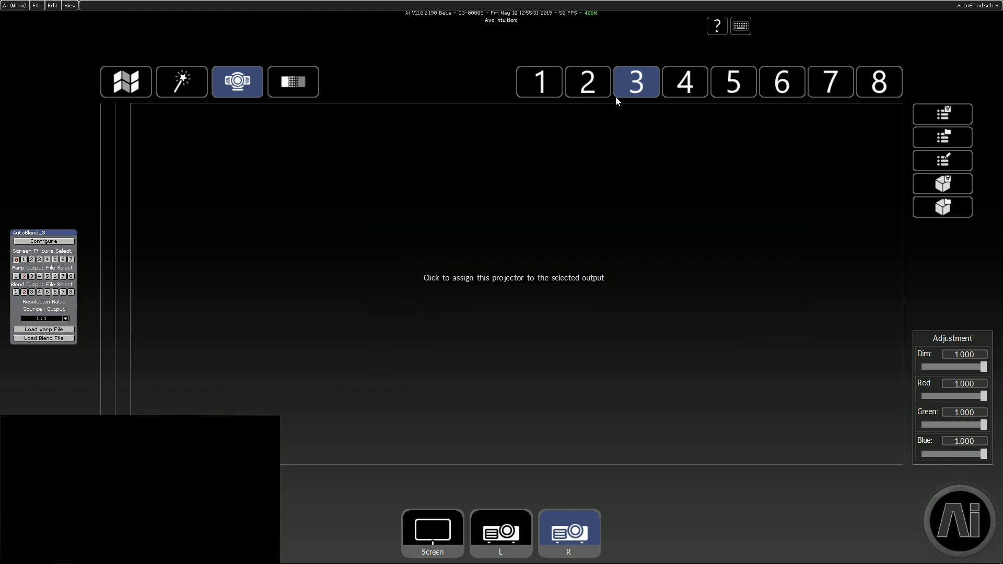
Assign projector R to output 3 and projector L to output 2
{"action": "left_click", "coordinate": [529, 282]}
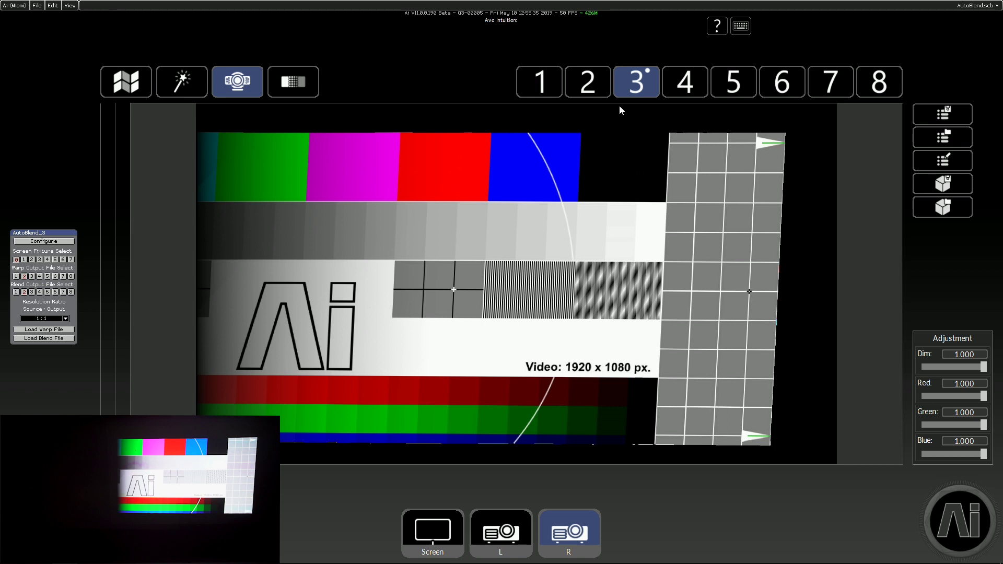
{"action": "left_click", "coordinate": [627, 86]}
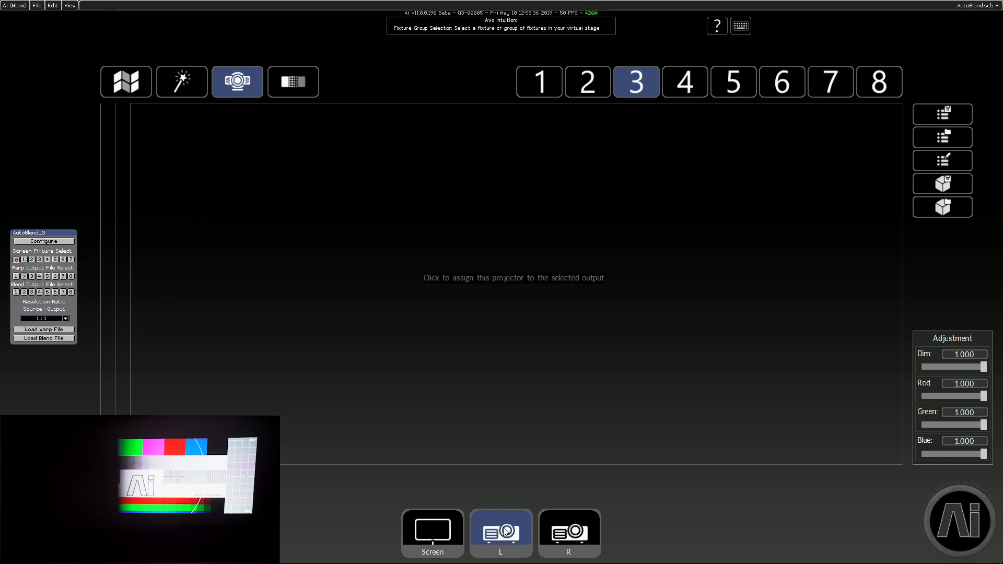
{"action": "left_click", "coordinate": [596, 79]}
{"action": "left_click", "coordinate": [378, 239]}
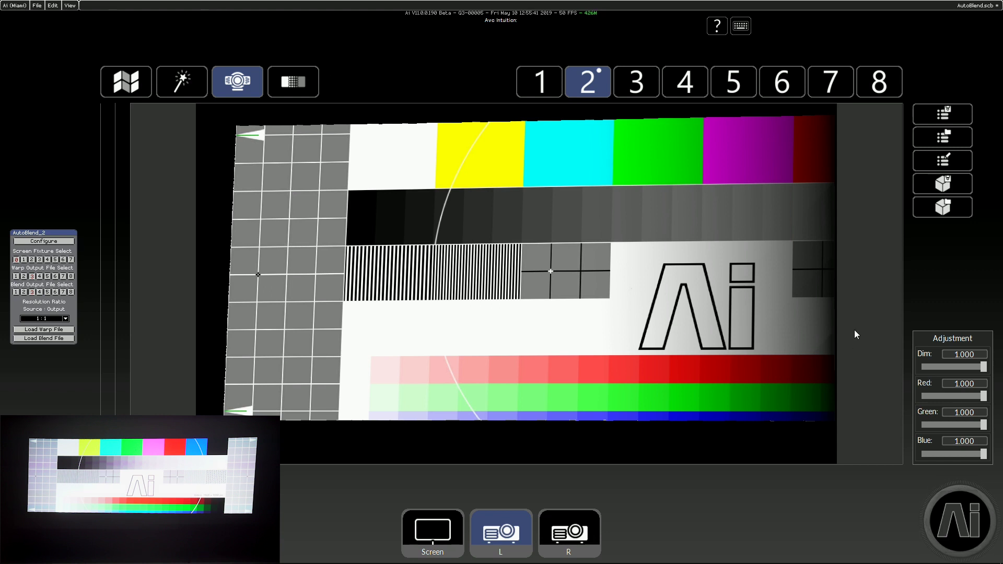
In Stage Construction, set the Screen fixture's canvas resolution to 2869 in X and 962 in Y
{"action": "mouse_move", "coordinate": [924, 504]}
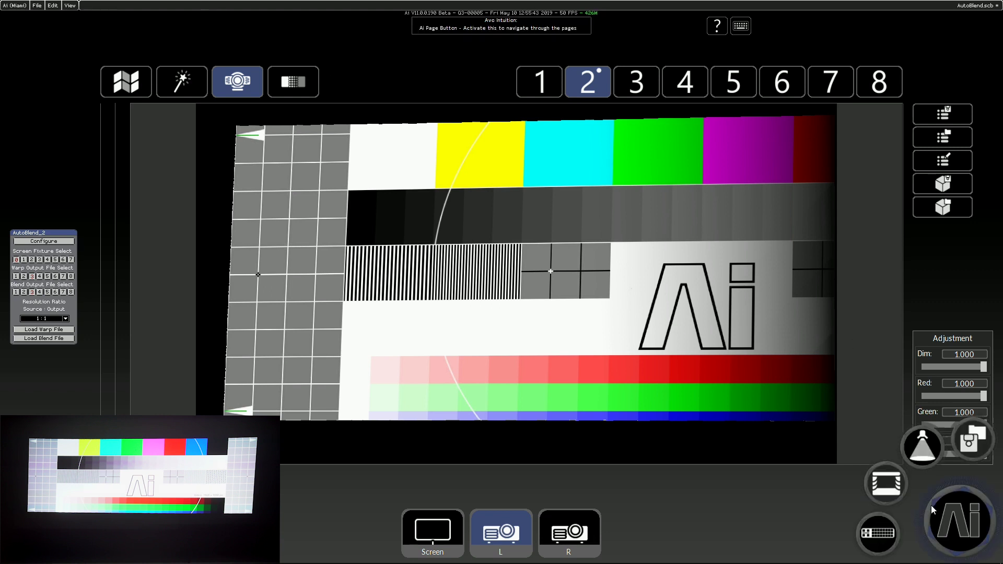
{"action": "left_click", "coordinate": [830, 434]}
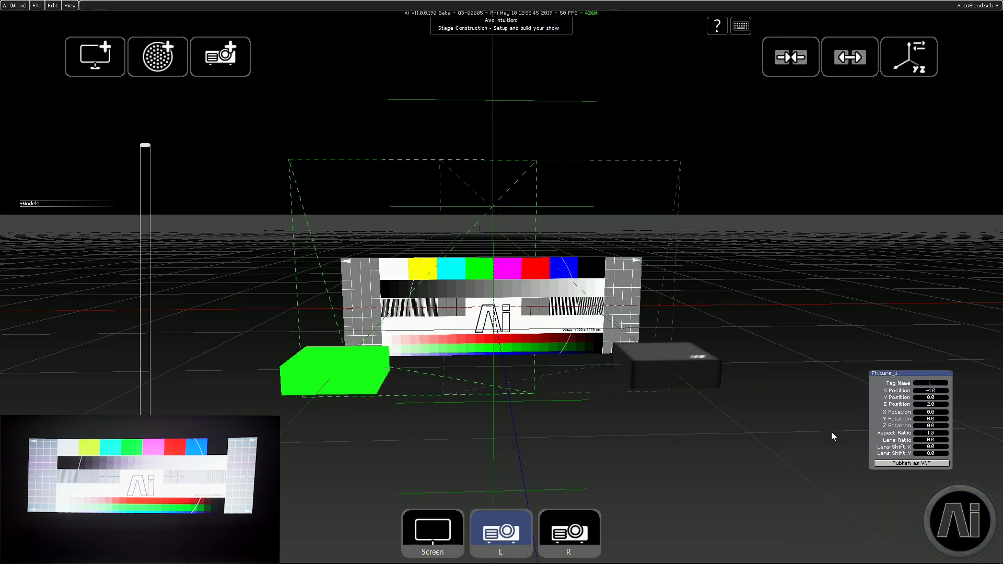
{"action": "left_click", "coordinate": [448, 525]}
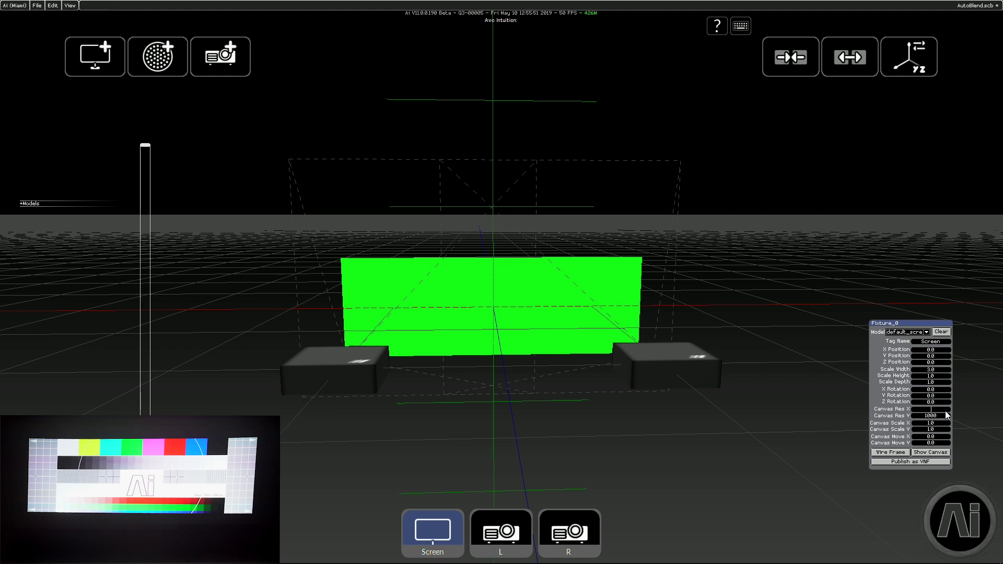
{"action": "type", "text": "2869"}
{"action": "key", "text": "Tab"}
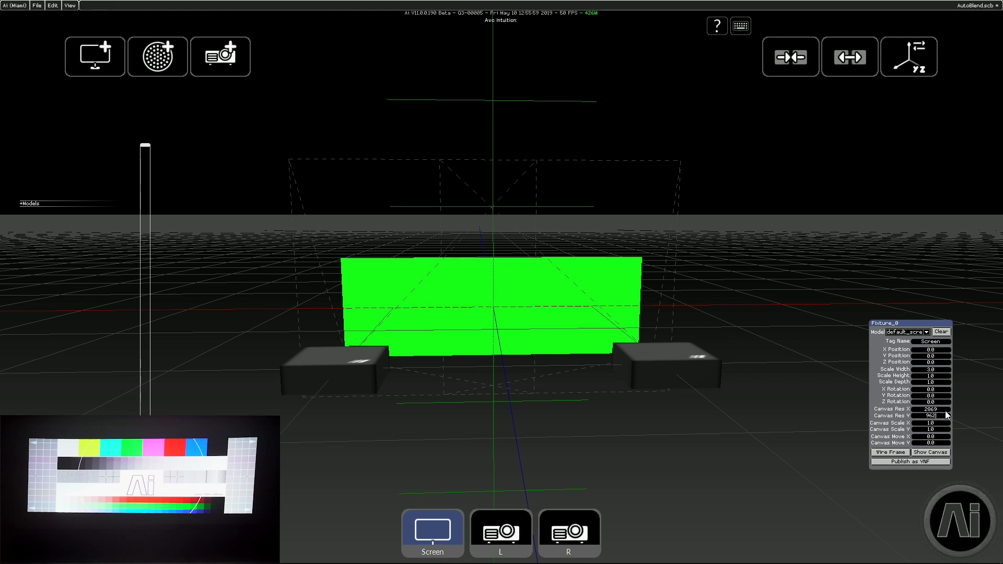
{"action": "key", "text": "Return"}
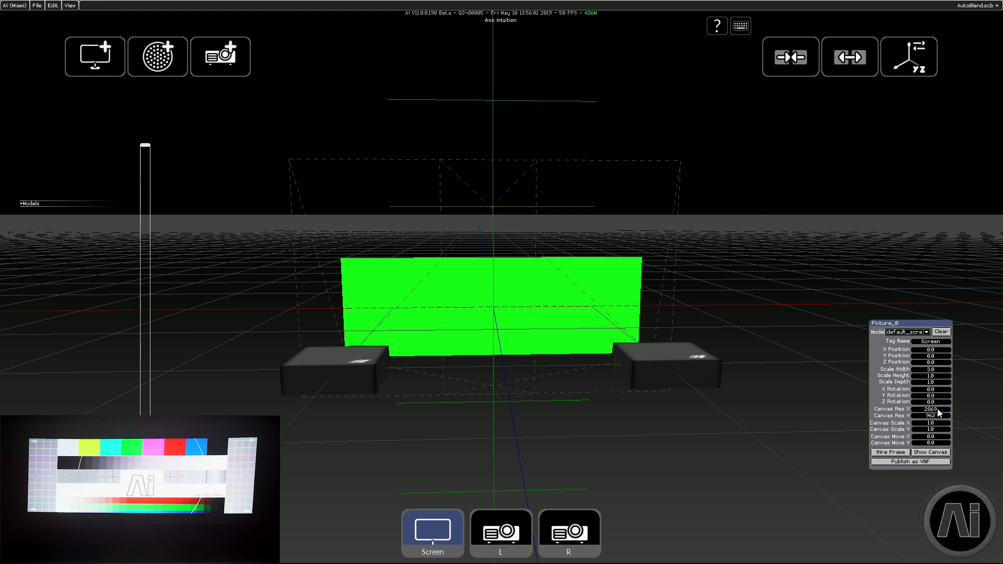
Go to the Performance page and launch the blue and orange spiral clip from Default Media on the Screen
{"action": "left_click", "coordinate": [961, 522]}
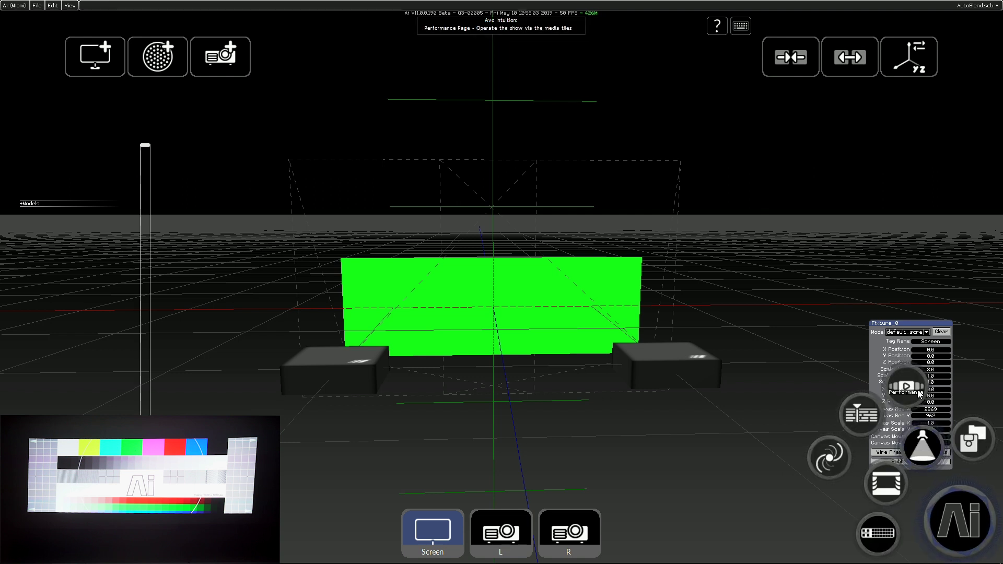
{"action": "left_click", "coordinate": [923, 433]}
{"action": "left_click_drag", "start_coordinate": [538, 205], "coordinate": [541, 258]}
{"action": "left_click", "coordinate": [384, 352]}
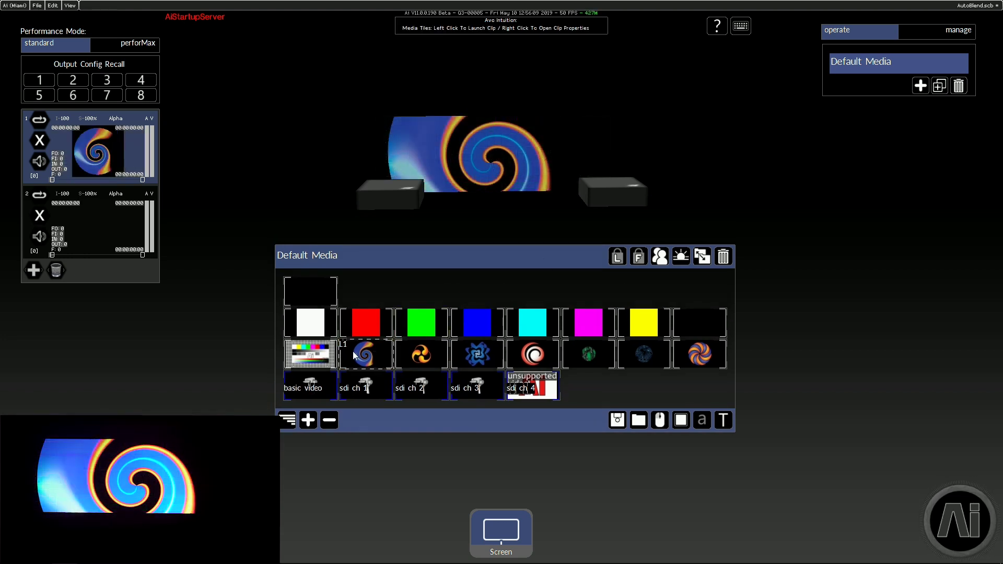
Launch the Ai test pattern clip on the Screen and move the Default Media window slightly lower, clear of the stage view
{"action": "left_click", "coordinate": [308, 356]}
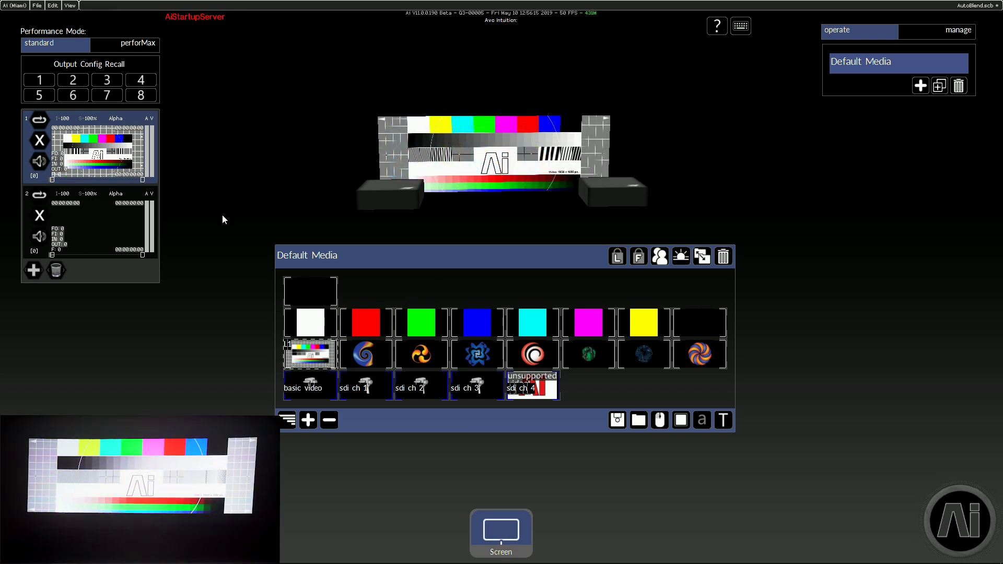
{"action": "left_click_drag", "start_coordinate": [360, 156], "coordinate": [481, 170]}
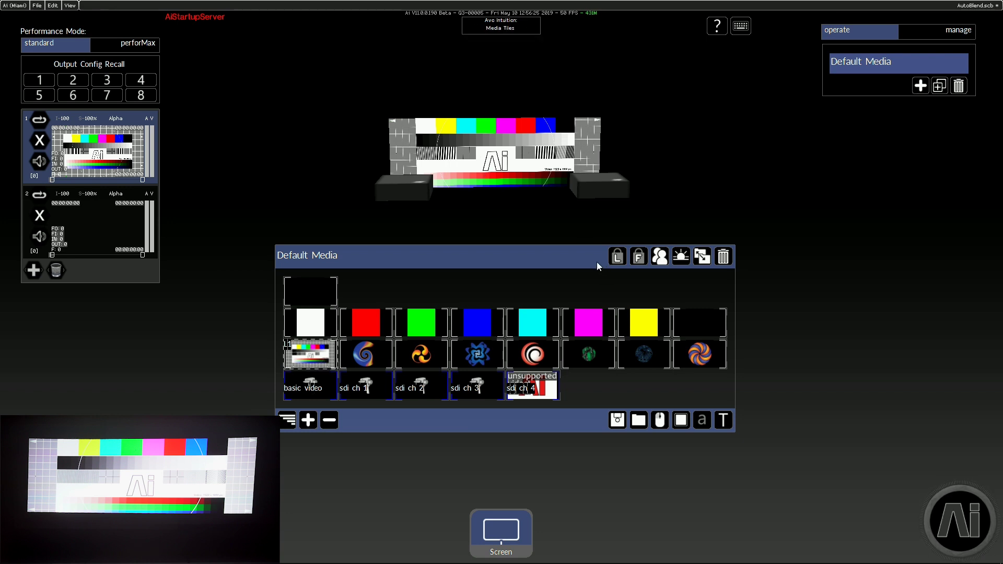
{"action": "left_click_drag", "start_coordinate": [581, 260], "coordinate": [587, 290]}
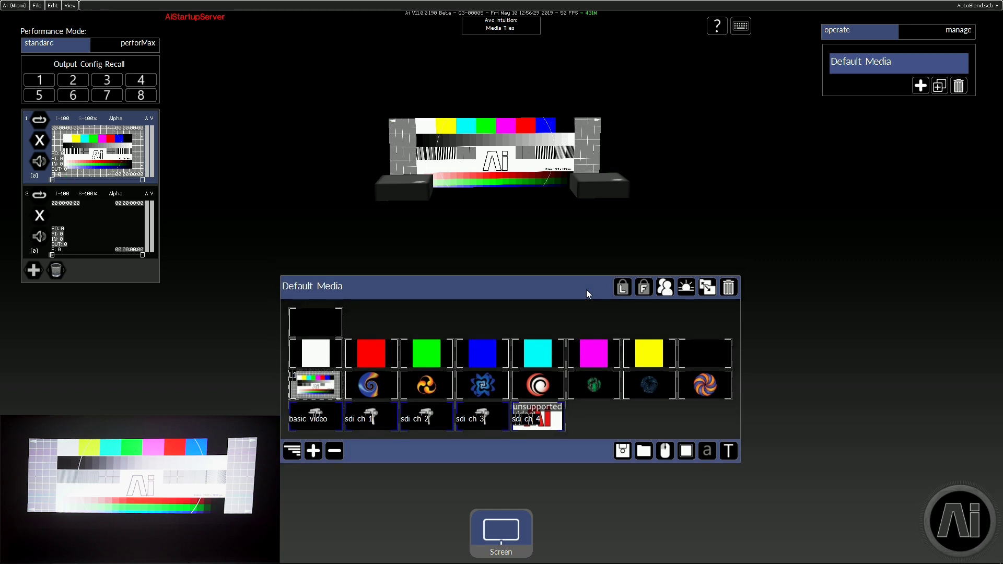